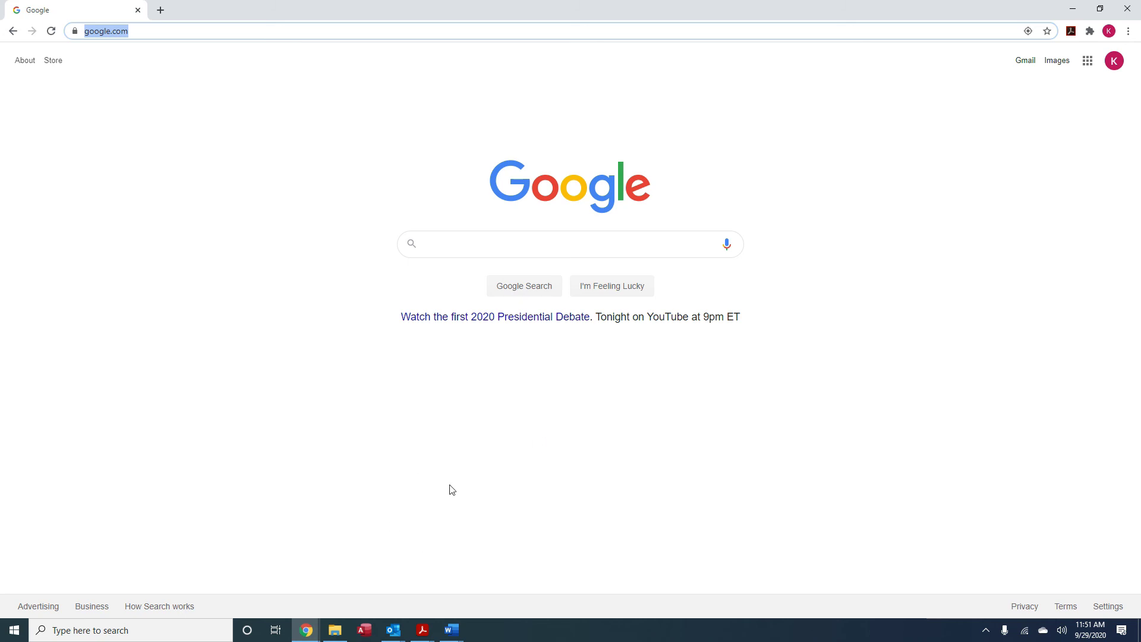
In the Word contract summary, review the $222,500 sales price and FHA loan lines
{"action": "mouse_move", "coordinate": [455, 635]}
{"action": "left_click", "coordinate": [523, 595]}
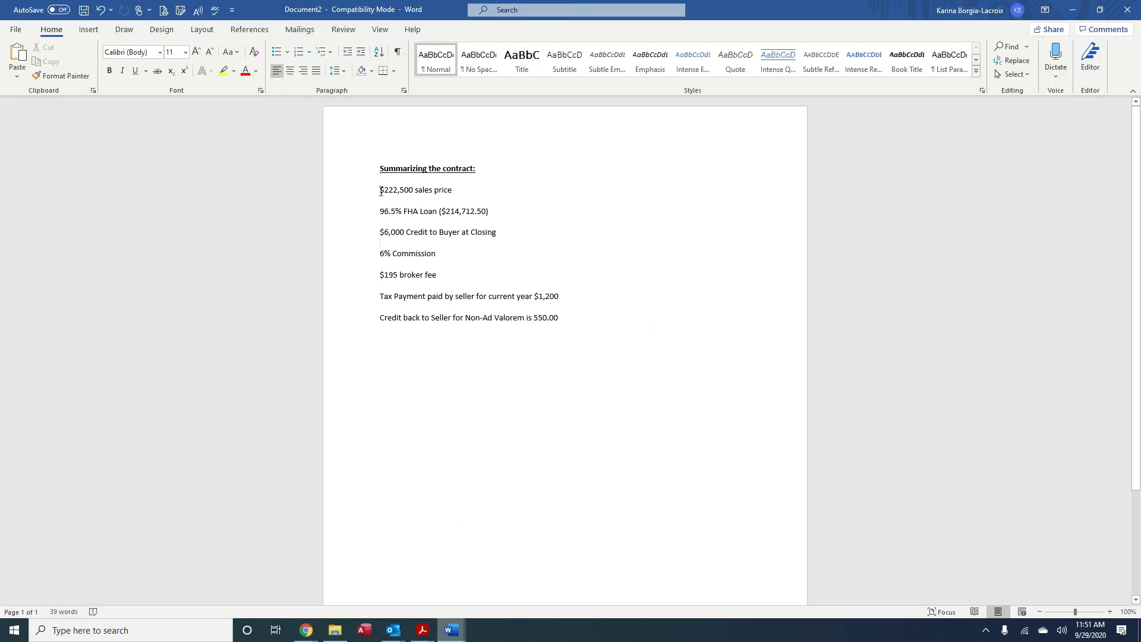
{"action": "left_click_drag", "start_coordinate": [379, 194], "coordinate": [456, 196]}
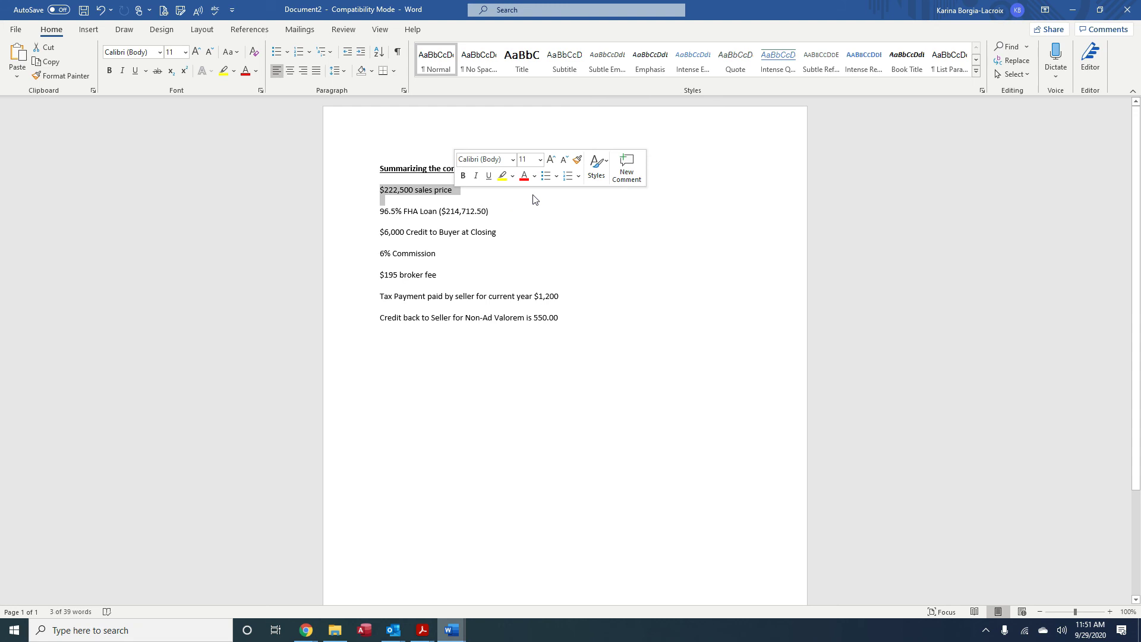
{"action": "left_click", "coordinate": [539, 228]}
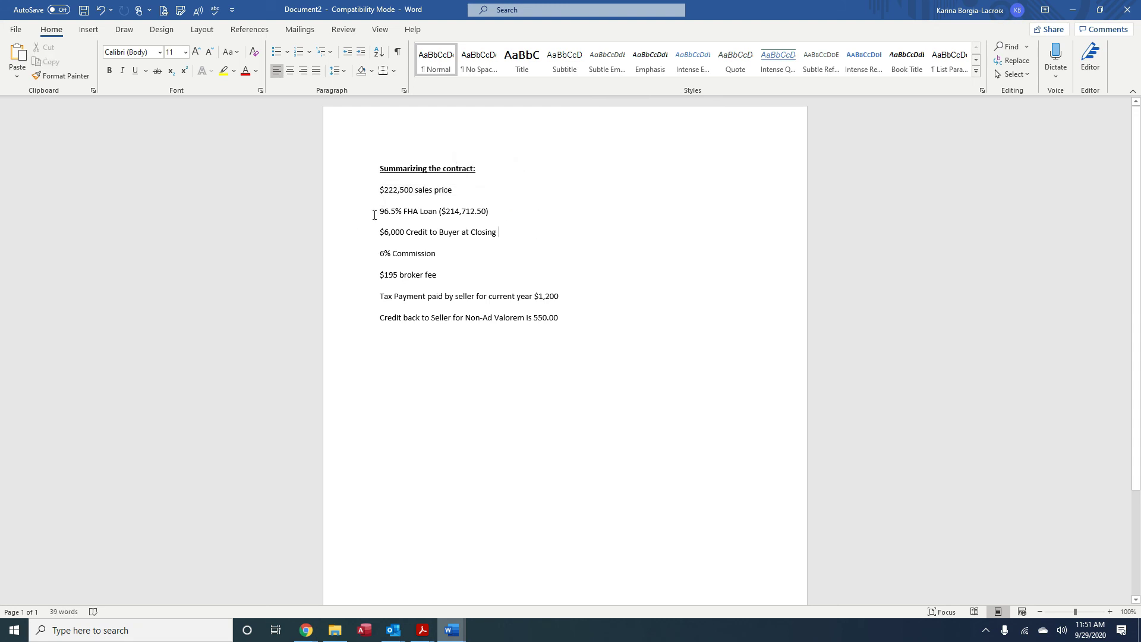
{"action": "left_click_drag", "start_coordinate": [380, 213], "coordinate": [436, 215]}
{"action": "left_click", "coordinate": [447, 220]}
Review the $6,000 buyer credit, 6% commission, $195 broker fee and Non-Ad Valorem credit lines
{"action": "left_click_drag", "start_coordinate": [502, 234], "coordinate": [379, 233]}
{"action": "left_click_drag", "start_coordinate": [453, 258], "coordinate": [380, 255]}
{"action": "left_click", "coordinate": [445, 280]}
{"action": "left_click_drag", "start_coordinate": [445, 280], "coordinate": [590, 301]}
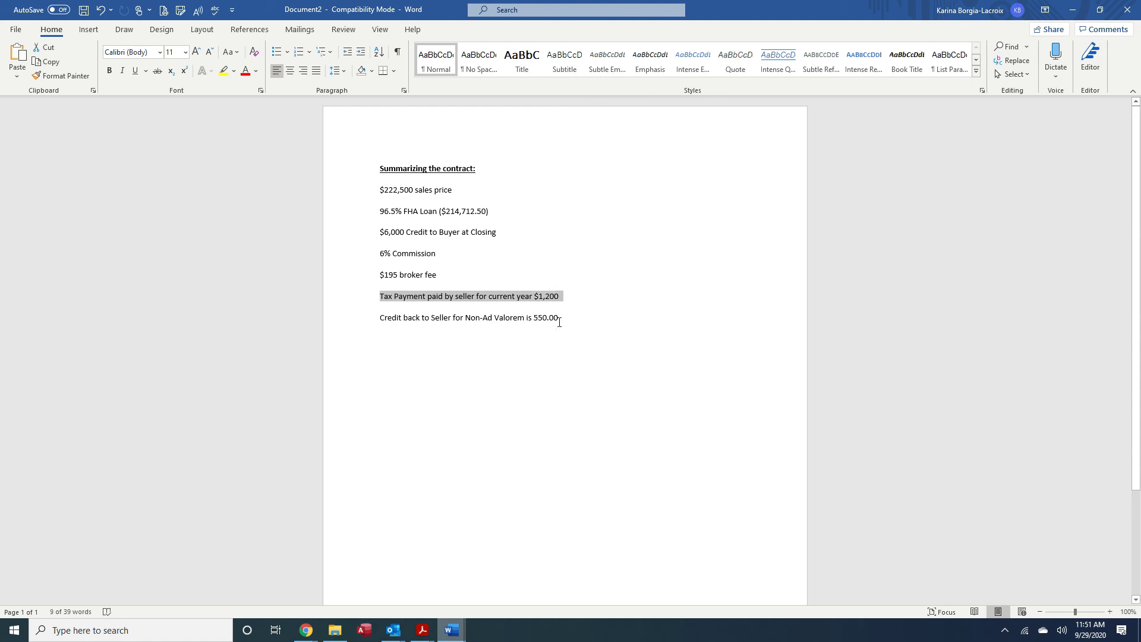
{"action": "left_click_drag", "start_coordinate": [381, 318], "coordinate": [558, 327]}
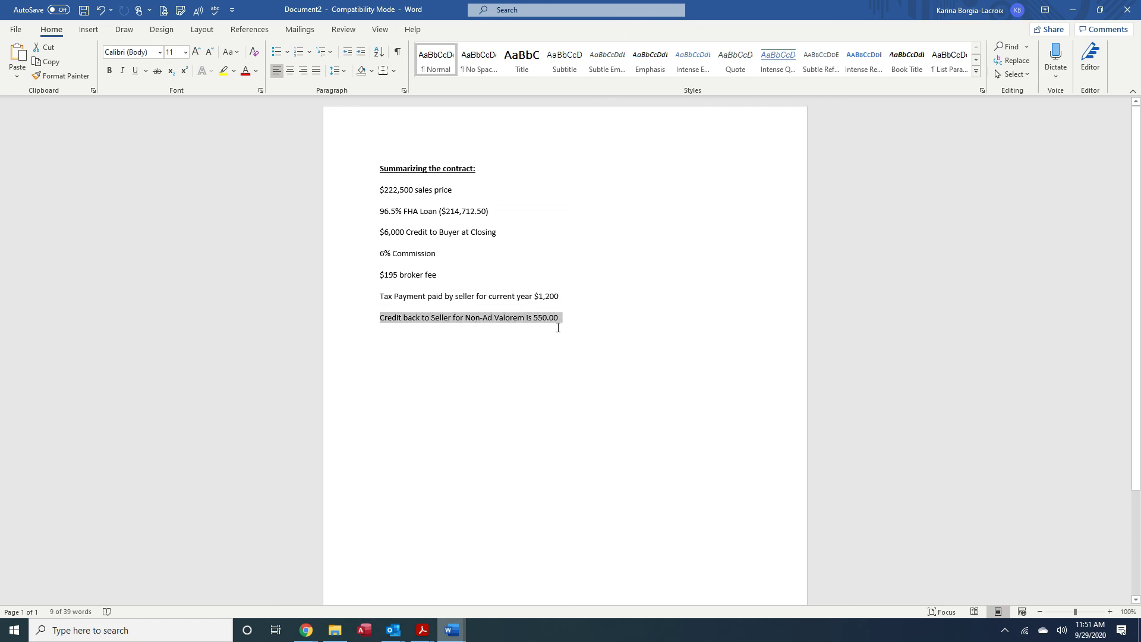
{"action": "left_click", "coordinate": [536, 350]}
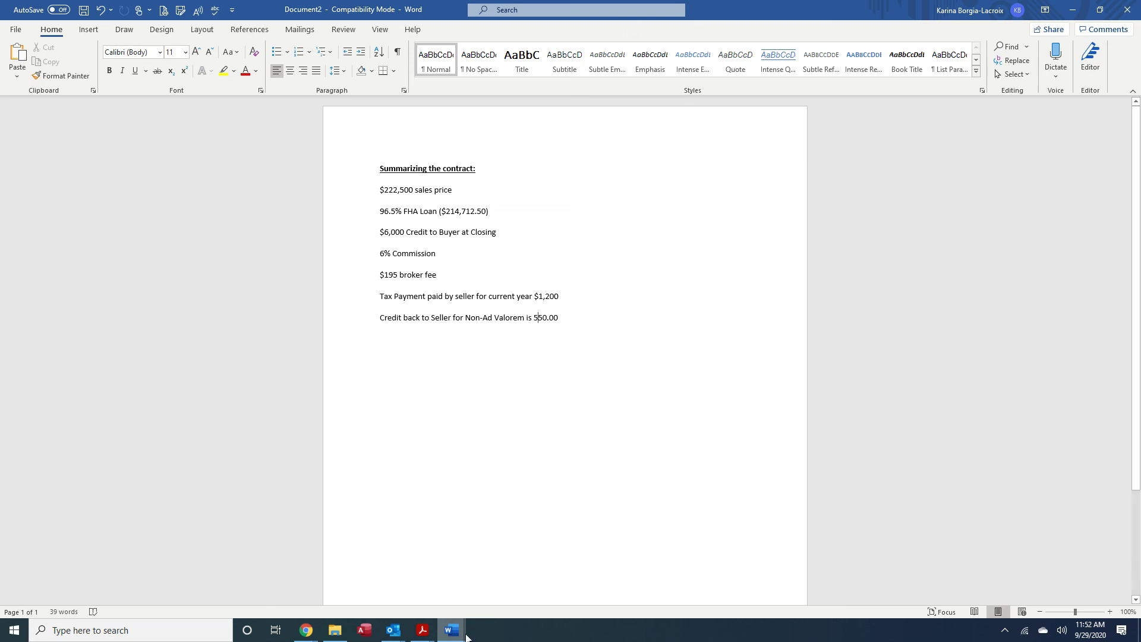
{"action": "mouse_move", "coordinate": [304, 631]}
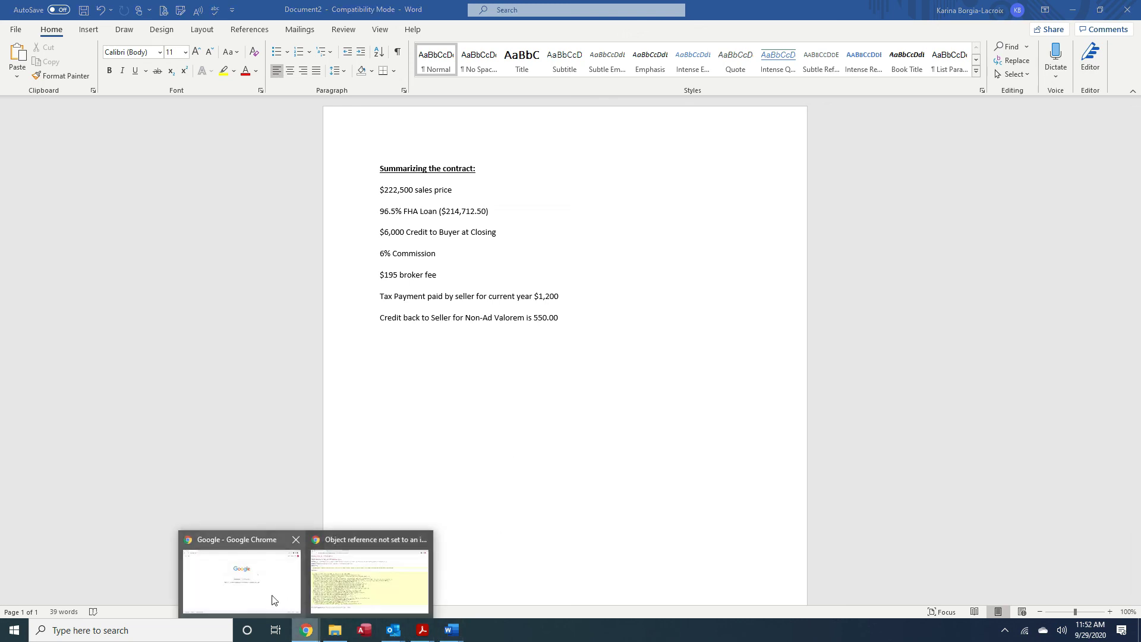
{"action": "left_click", "coordinate": [283, 598]}
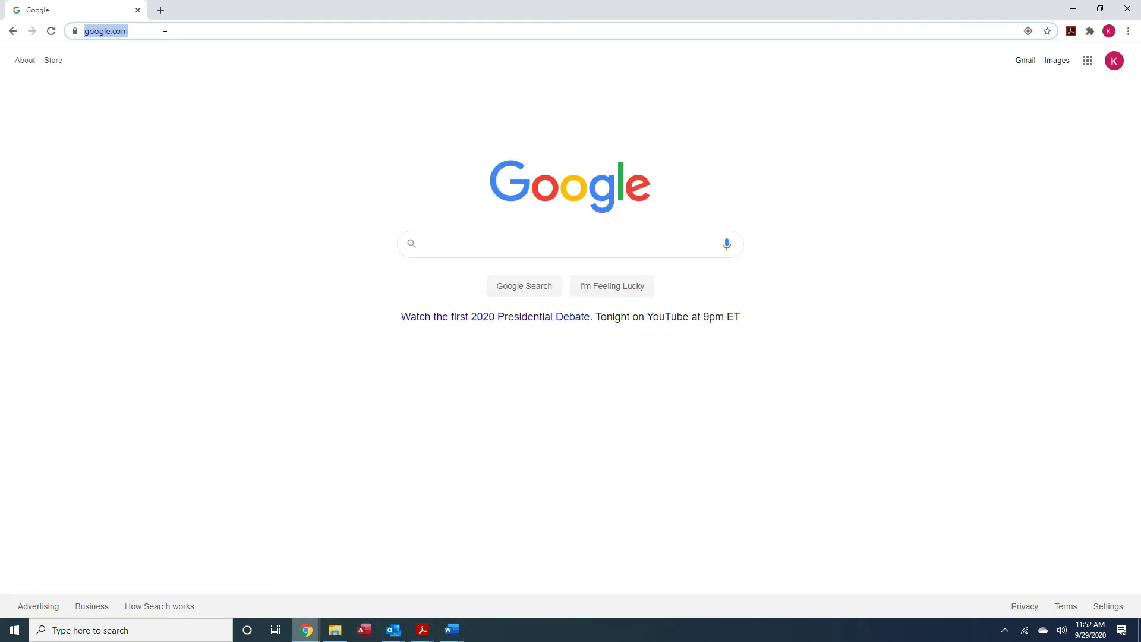
{"action": "type", "text": "www.americanrealtitle.com"}
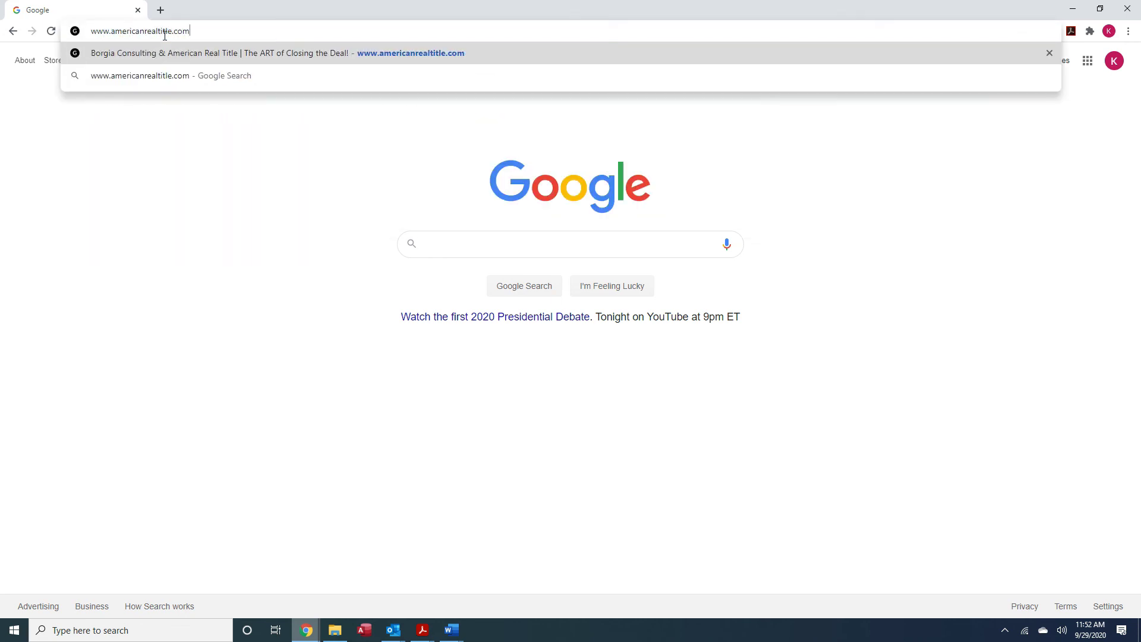
{"action": "key", "text": "Return"}
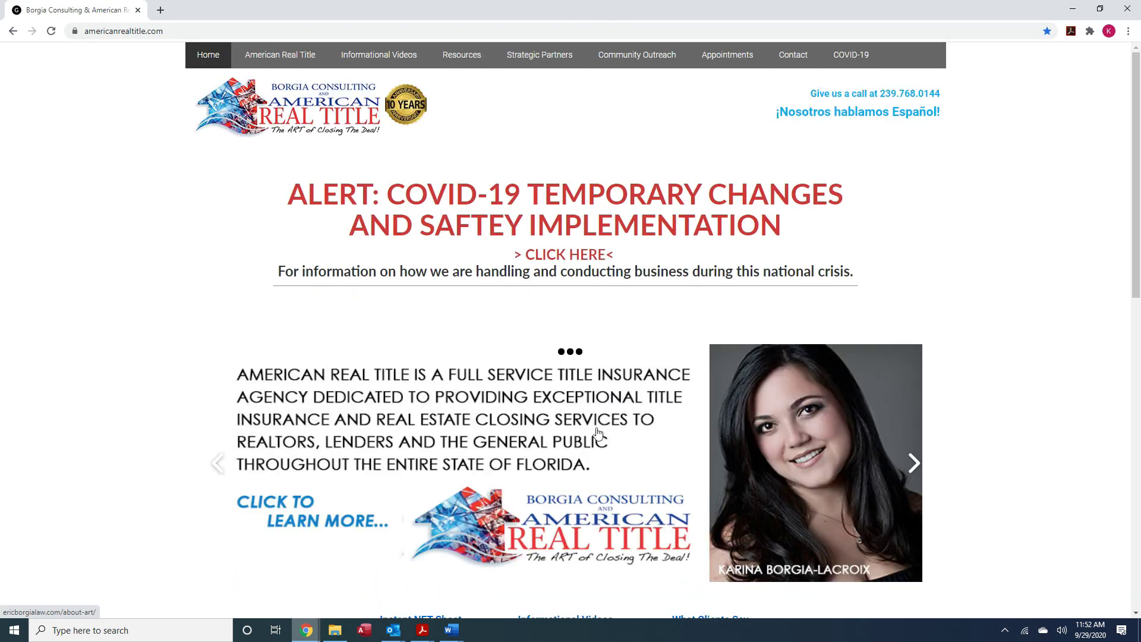
Go to the Instant NET Sheet (Closing Cost Calculator) page from the Resources menu
{"action": "scroll", "coordinate": [597, 433], "scroll_direction": "down", "scroll_amount": 4}
{"action": "scroll", "coordinate": [508, 376], "scroll_direction": "up", "scroll_amount": 4}
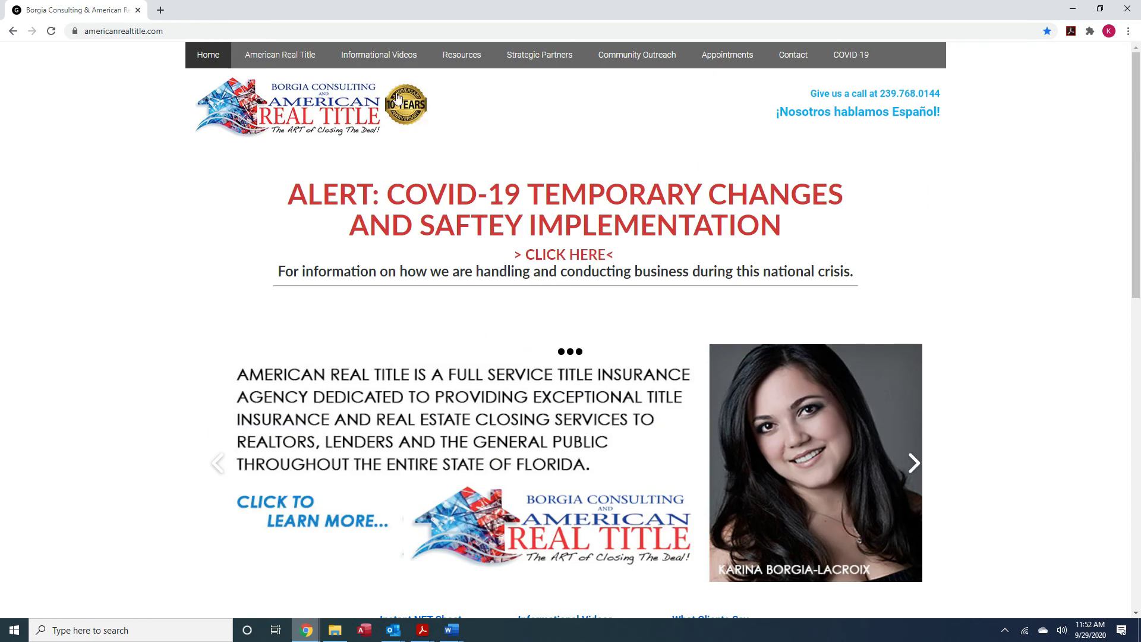
{"action": "mouse_move", "coordinate": [461, 56]}
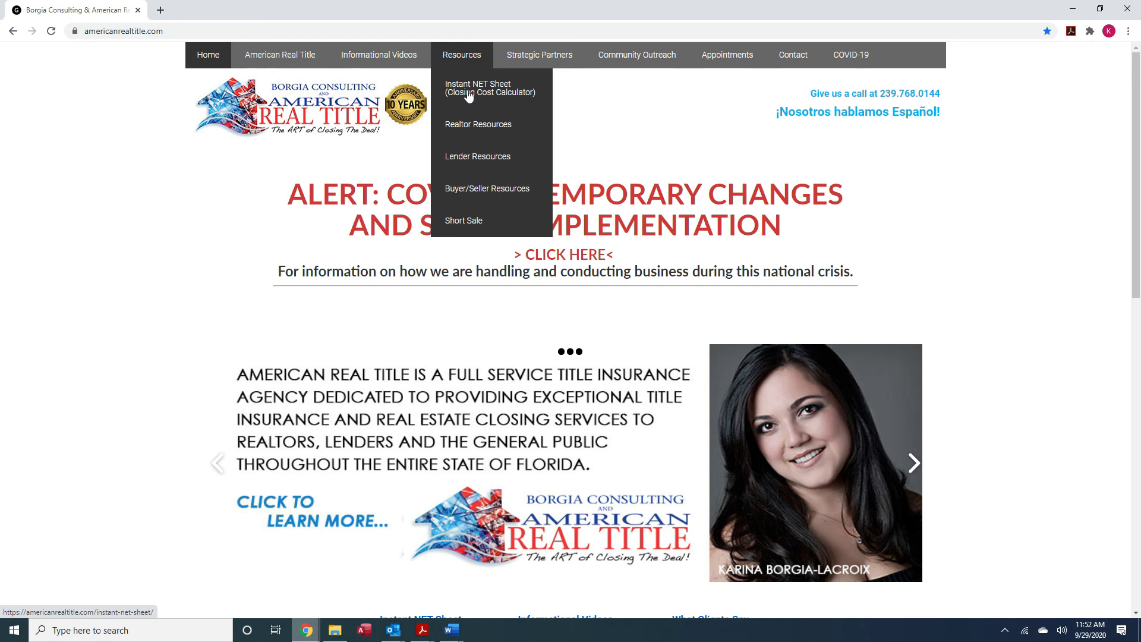
{"action": "scroll", "coordinate": [516, 375], "scroll_direction": "down", "scroll_amount": 4}
{"action": "left_click", "coordinate": [400, 422]}
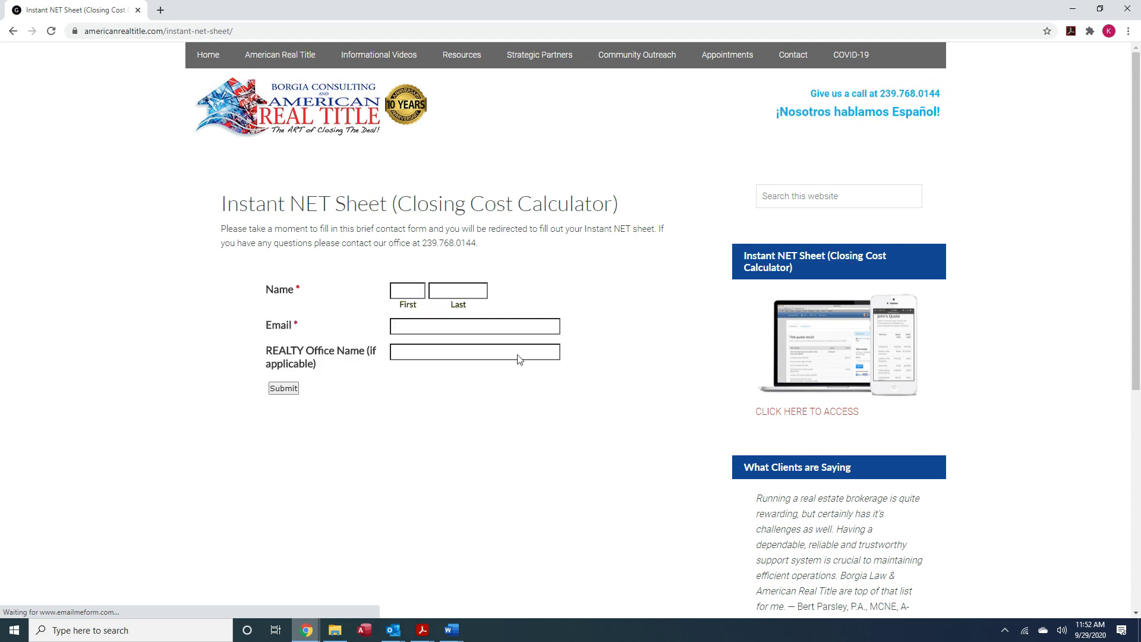
Enter the first name, last name and the saved email address in the contact form
{"action": "left_click", "coordinate": [414, 291]}
{"action": "type", "text": "krina"}
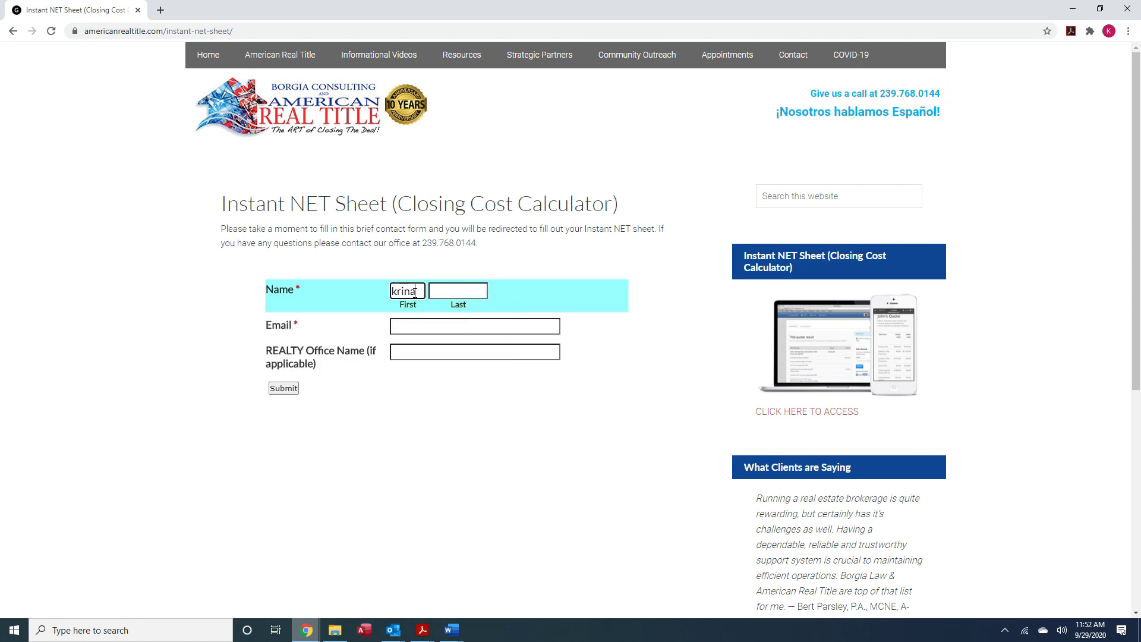
{"action": "key", "text": "BackSpace"}
{"action": "key", "text": "BackSpace"}
{"action": "key", "text": "BackSpace"}
{"action": "key", "text": "BackSpace"}
{"action": "key", "text": "Tab"}
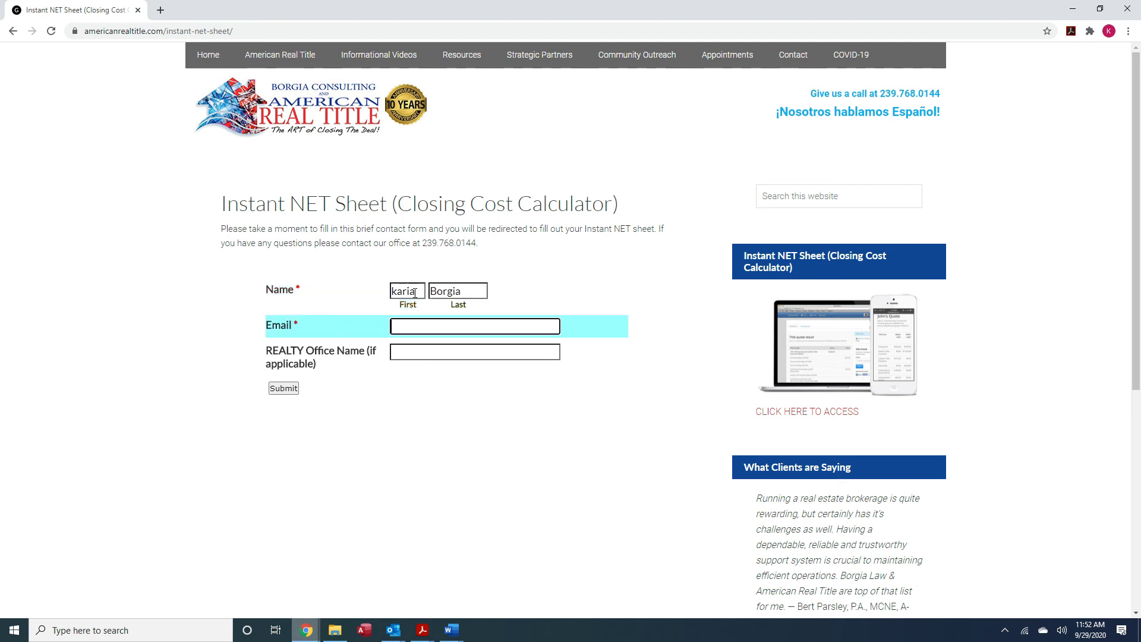
{"action": "type", "text": "k"}
{"action": "key", "text": "Down"}
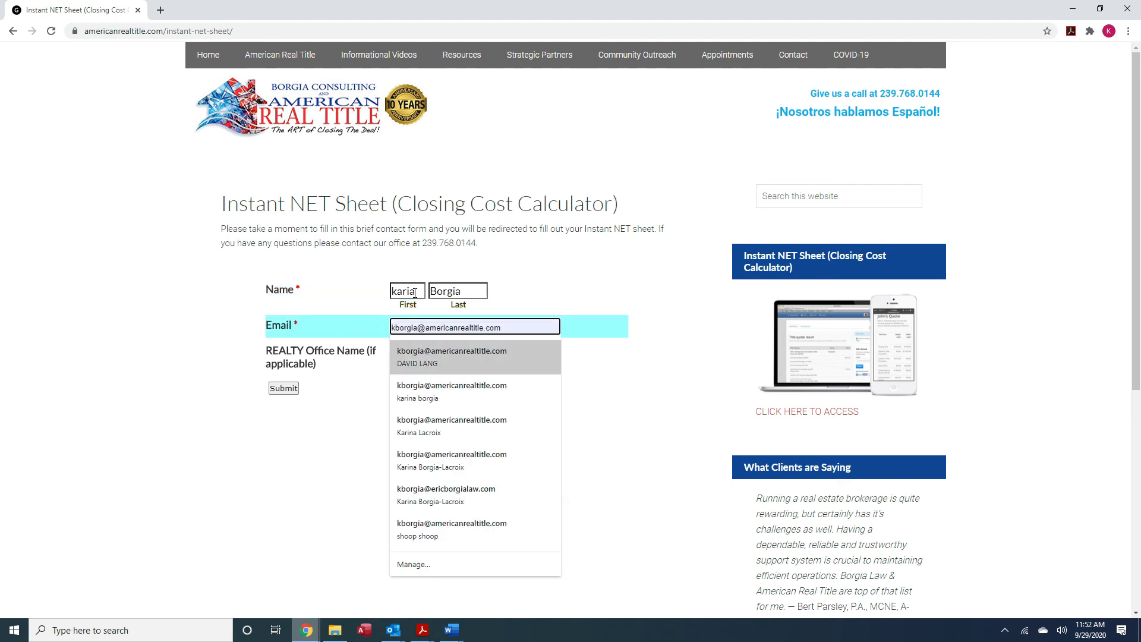
{"action": "key", "text": "Return"}
{"action": "key", "text": "Tab"}
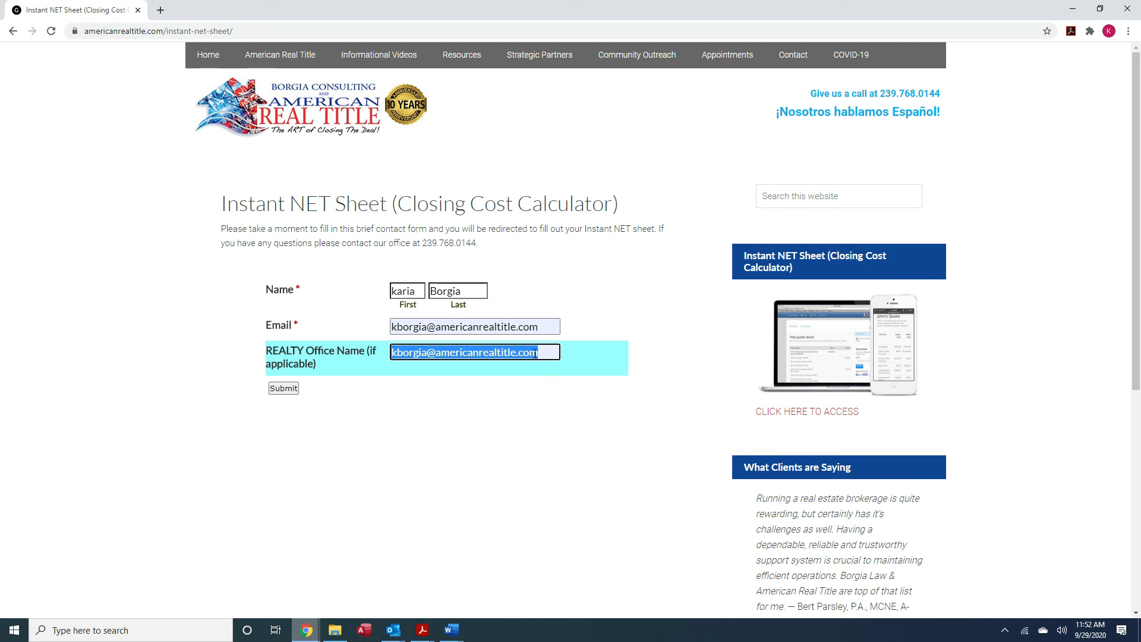
Leave the Realty Office field empty and submit the contact form
{"action": "key", "text": "BackSpace"}
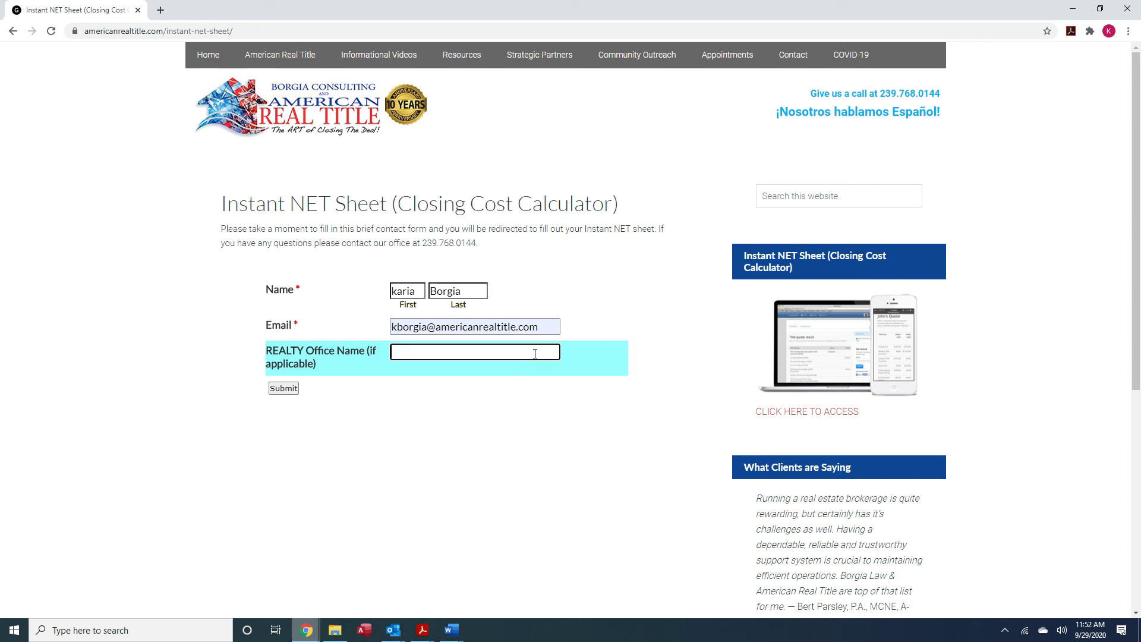
{"action": "left_click", "coordinate": [439, 351]}
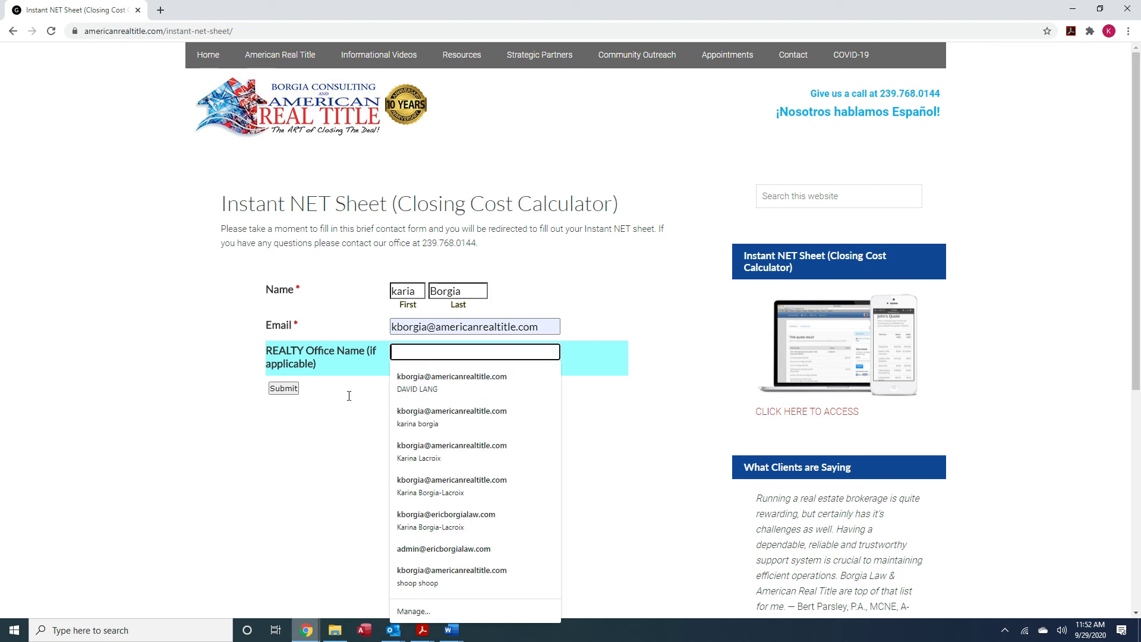
{"action": "left_click", "coordinate": [294, 390]}
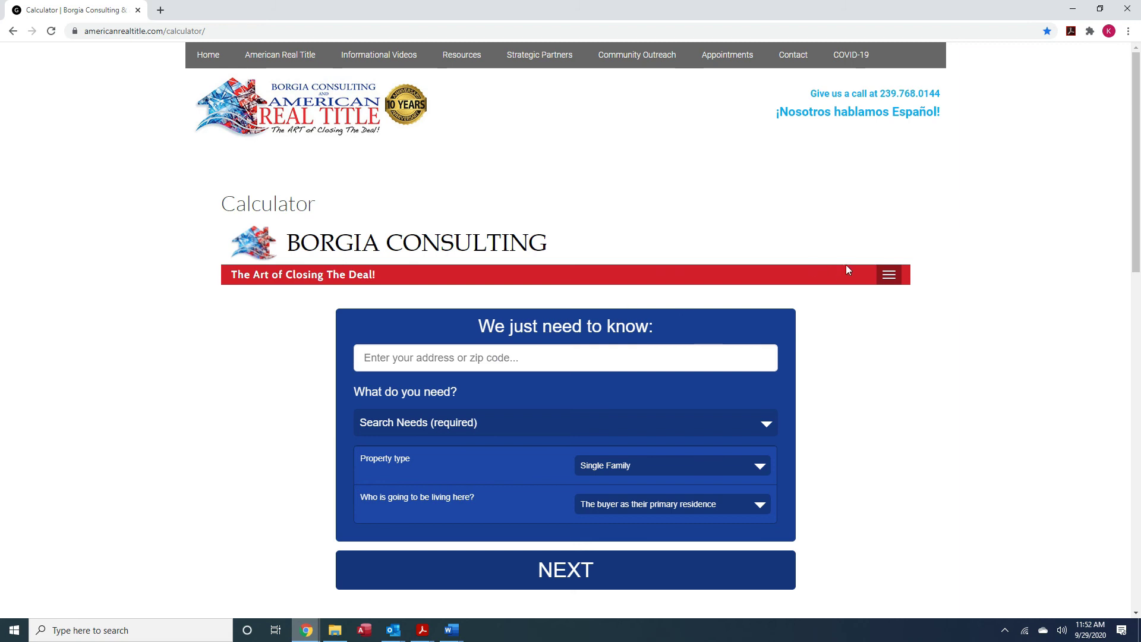
{"action": "left_click", "coordinate": [893, 276]}
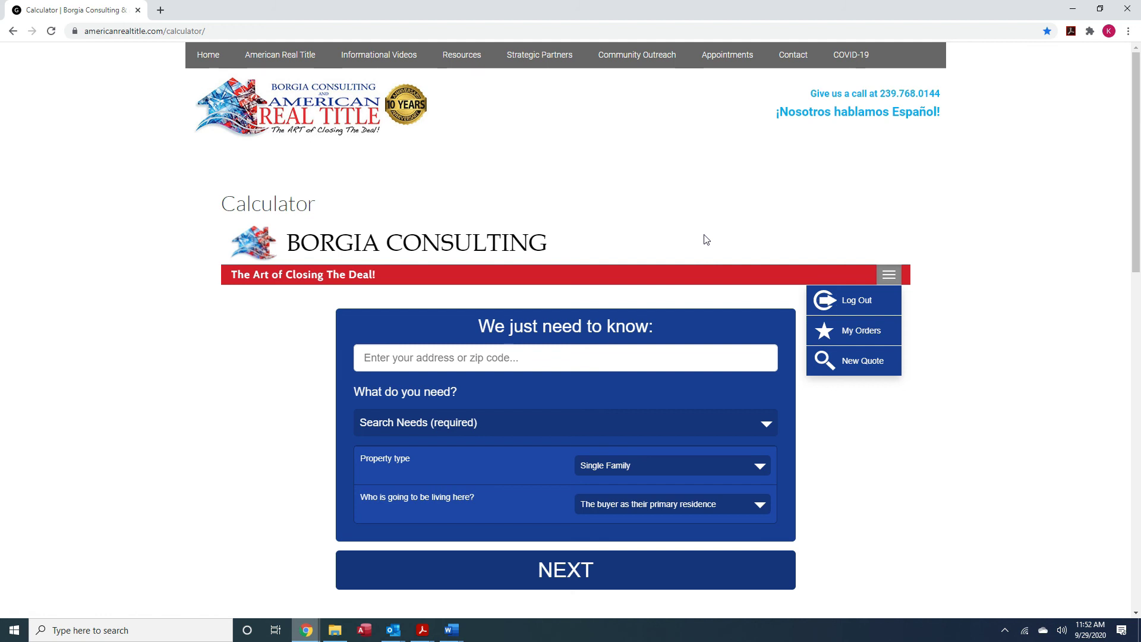
{"action": "left_click", "coordinate": [689, 242]}
{"action": "scroll", "coordinate": [794, 360], "scroll_direction": "down", "scroll_amount": 2}
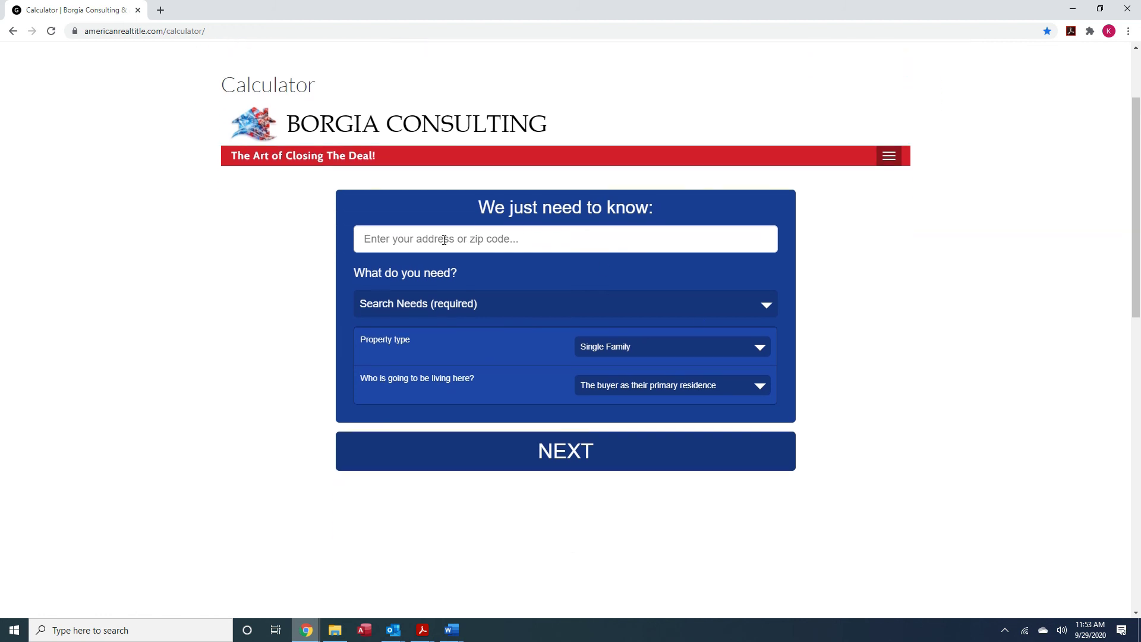
{"action": "left_click", "coordinate": [395, 241]}
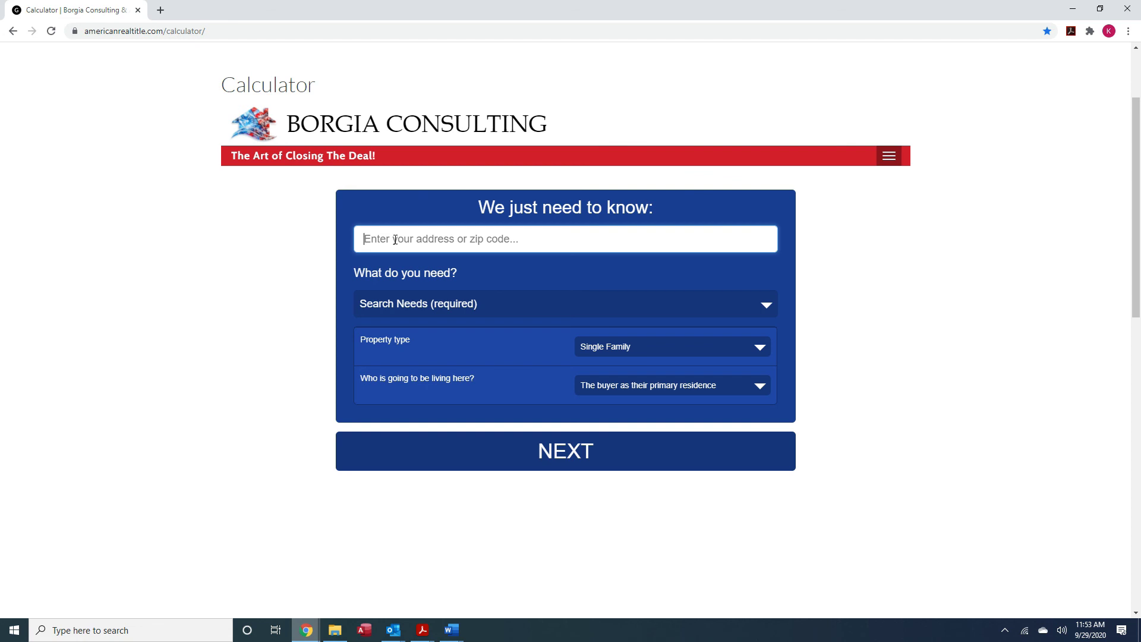
Set the property location to Lehigh Acres, FL 33936, USA using zip code 33936
{"action": "type", "text": "33936"}
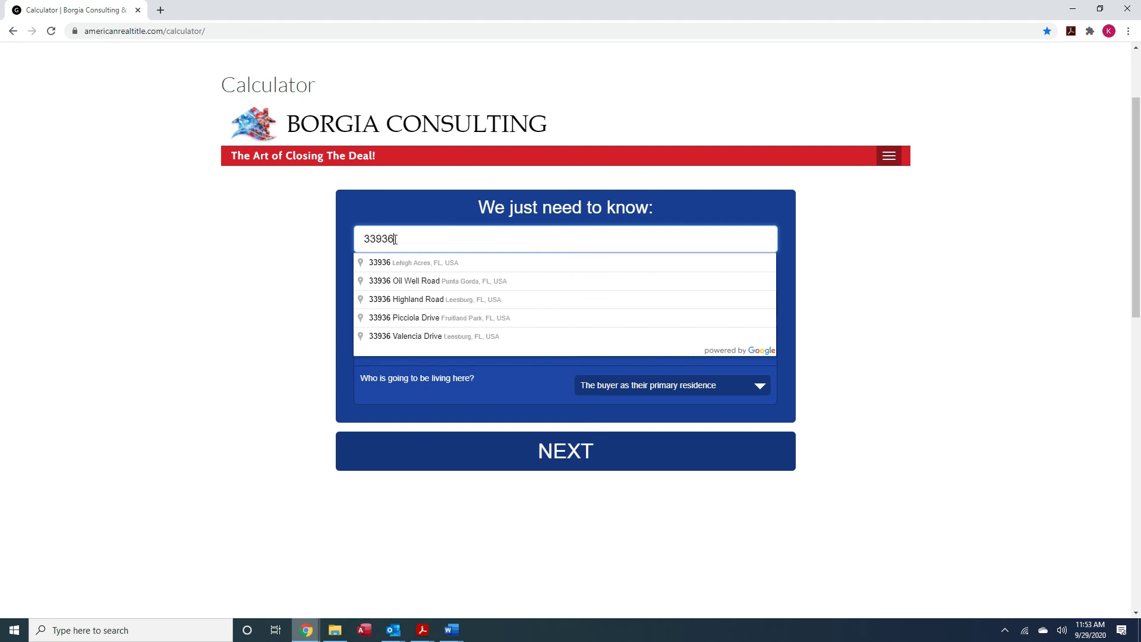
{"action": "left_click", "coordinate": [412, 265]}
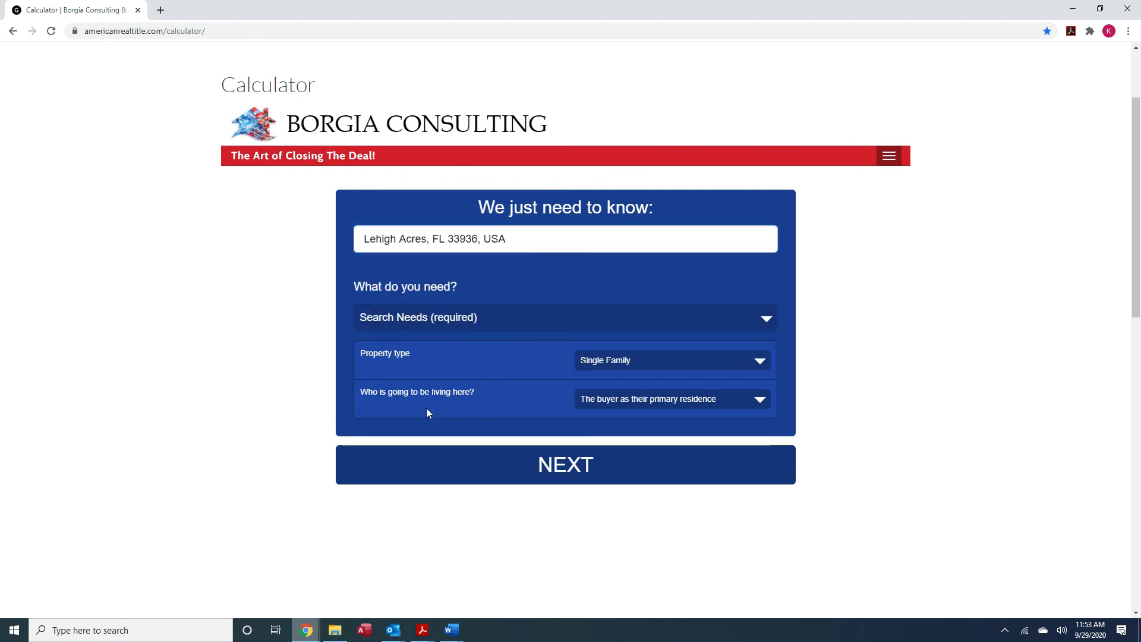
{"action": "scroll", "coordinate": [586, 449], "scroll_direction": "down", "scroll_amount": 3}
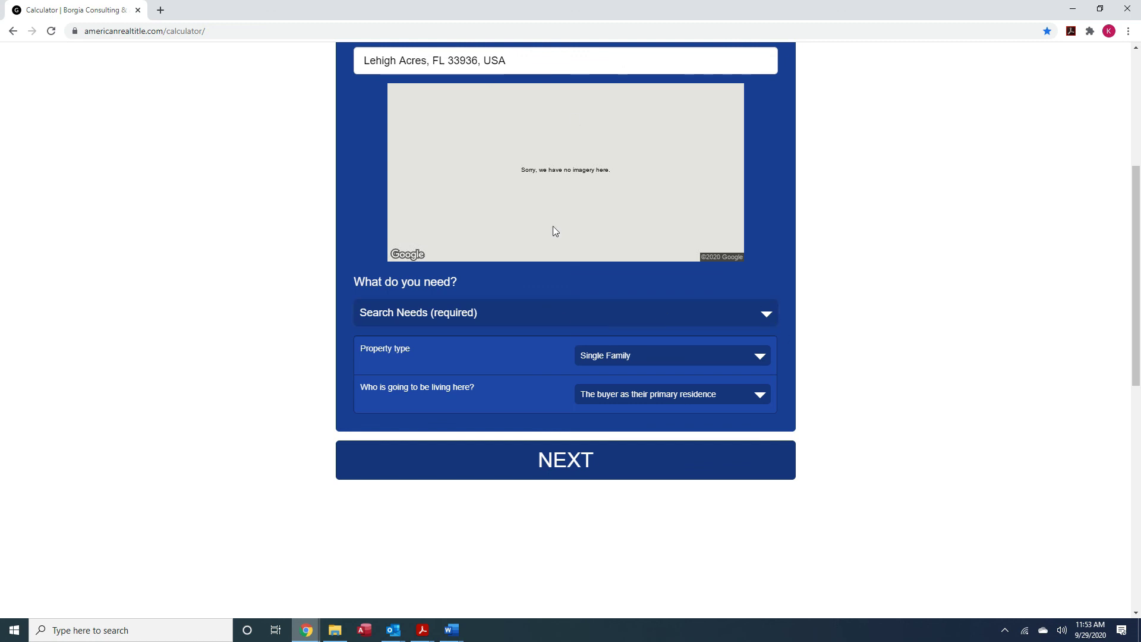
Open the Search Needs dropdown to list the quote types
{"action": "left_click", "coordinate": [767, 319]}
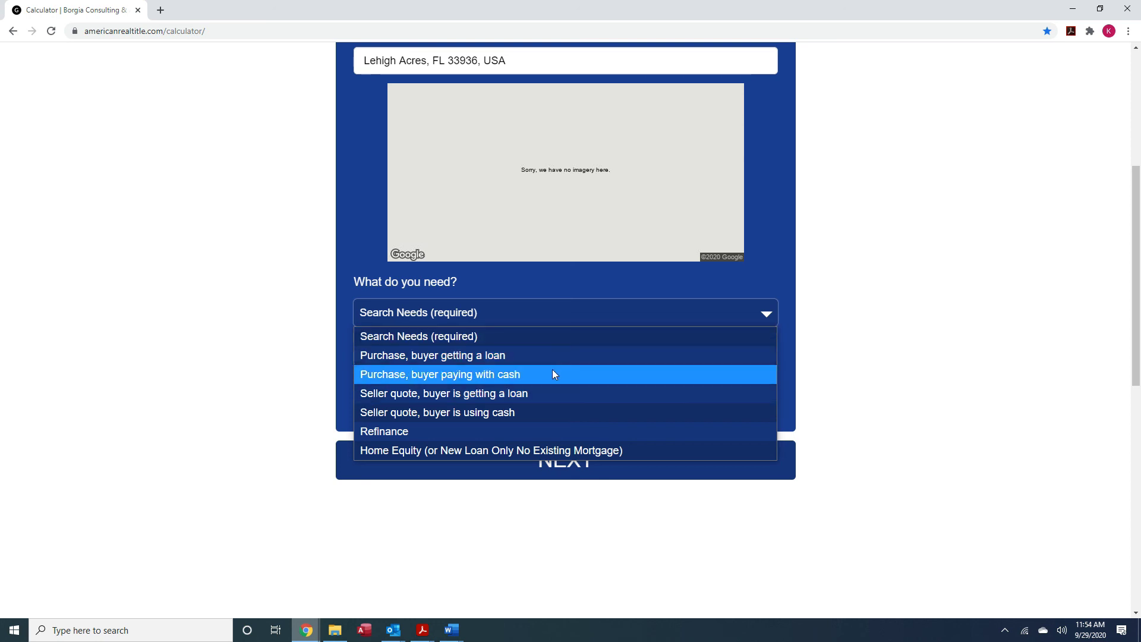
Choose a seller quote with buyer loan, sale price 222,500 and loan amount 214,713
{"action": "left_click", "coordinate": [433, 397]}
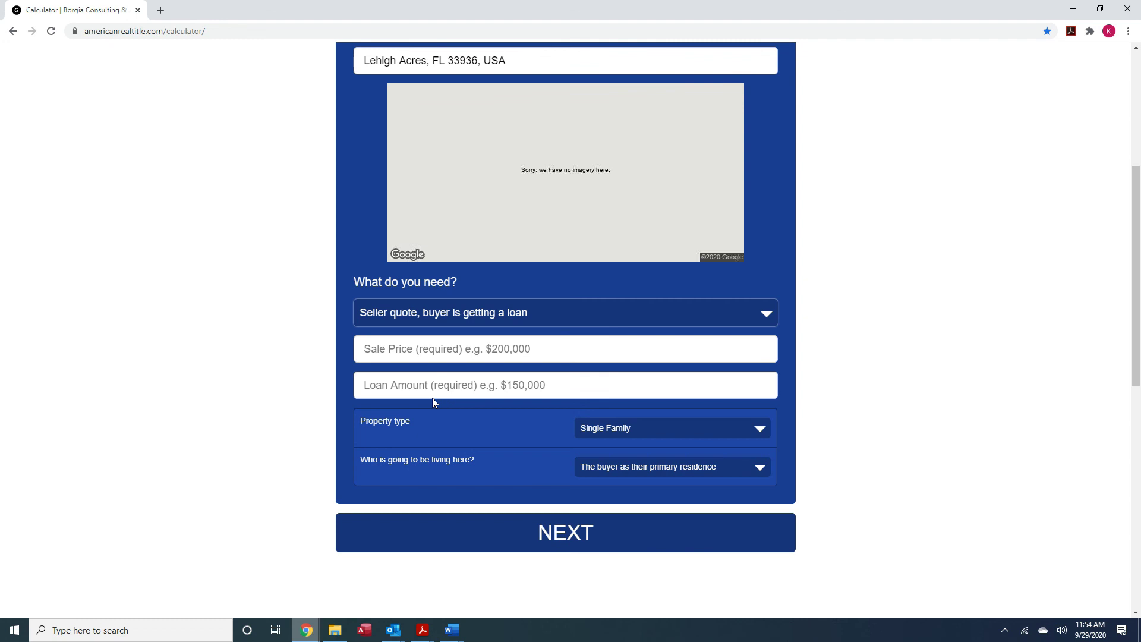
{"action": "left_click", "coordinate": [439, 354]}
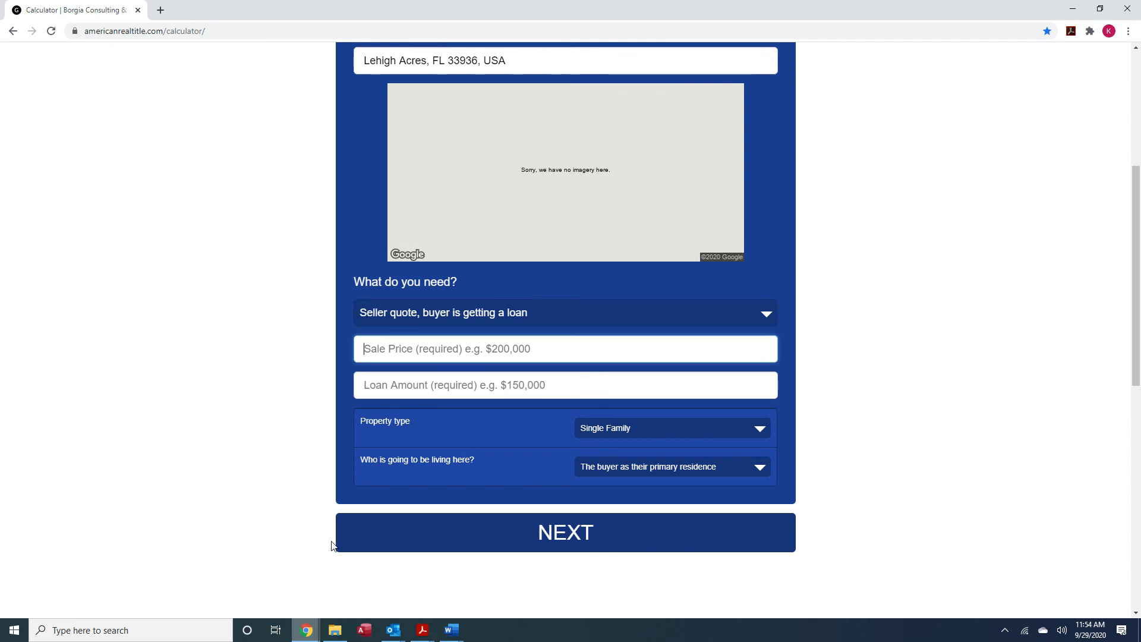
{"action": "type", "text": "22"}
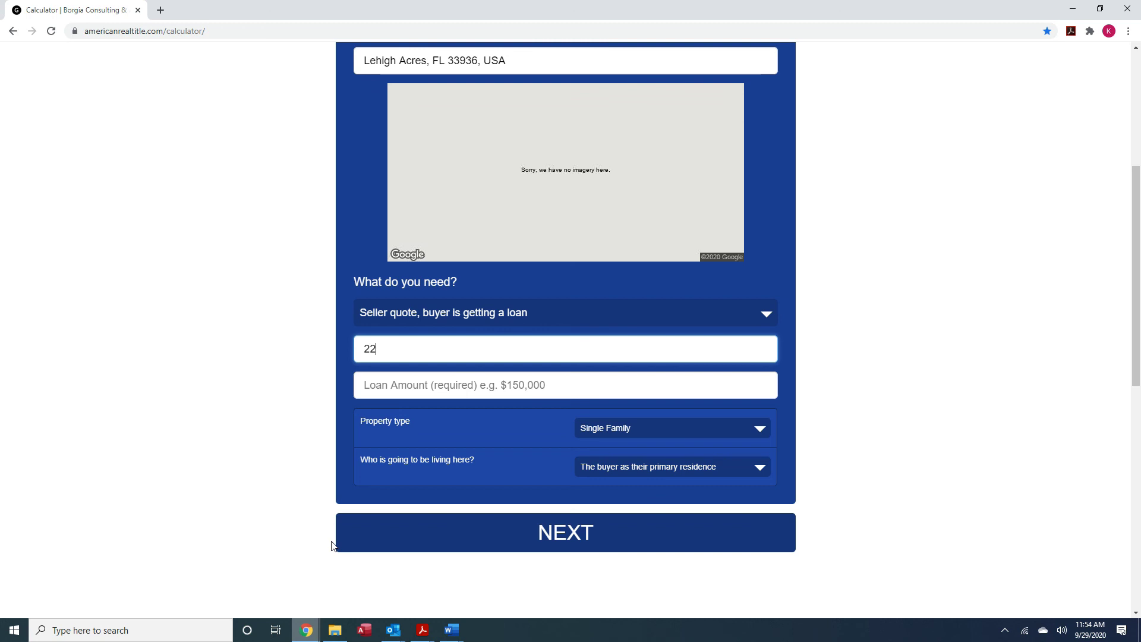
{"action": "type", "text": "2,500"}
{"action": "left_click", "coordinate": [429, 386]}
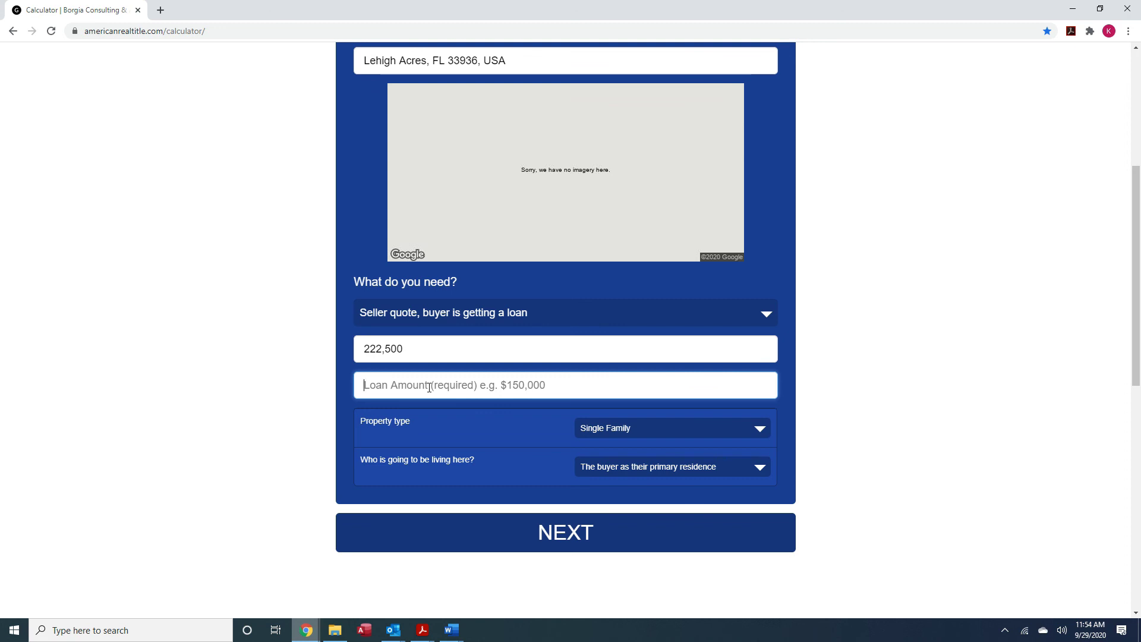
{"action": "type", "text": "21,471,250"}
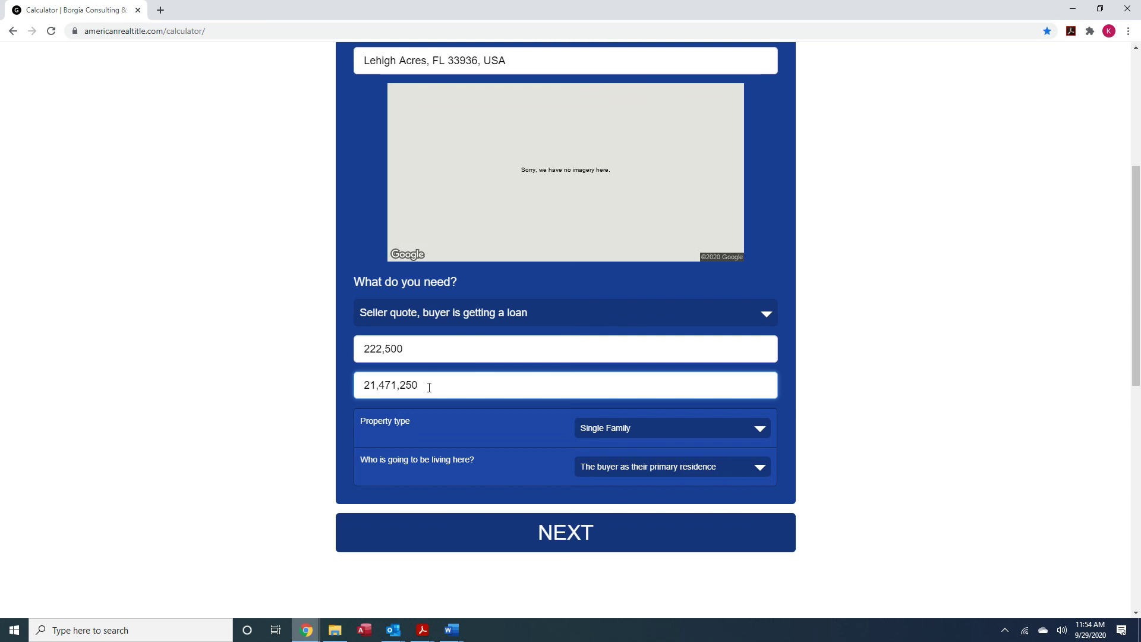
{"action": "key", "text": "BackSpace"}
{"action": "key", "text": "BackSpace"}
{"action": "key", "text": "BackSpace"}
{"action": "type", "text": "3"}
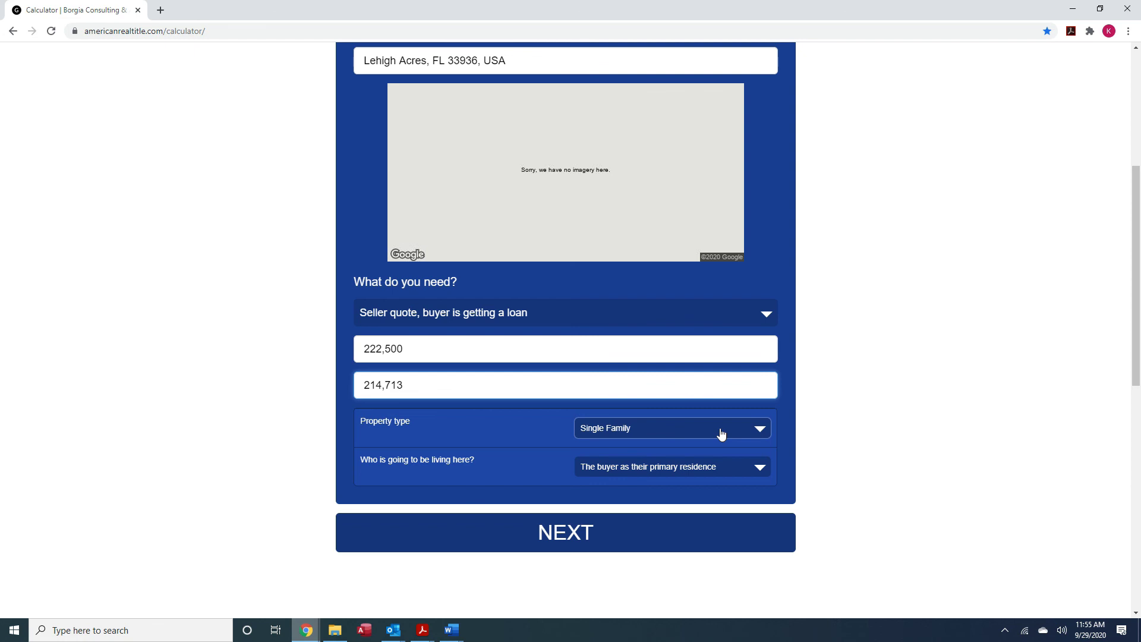
Keep Single Family, set occupancy to I don't know, and continue to location questions
{"action": "left_click", "coordinate": [748, 439]}
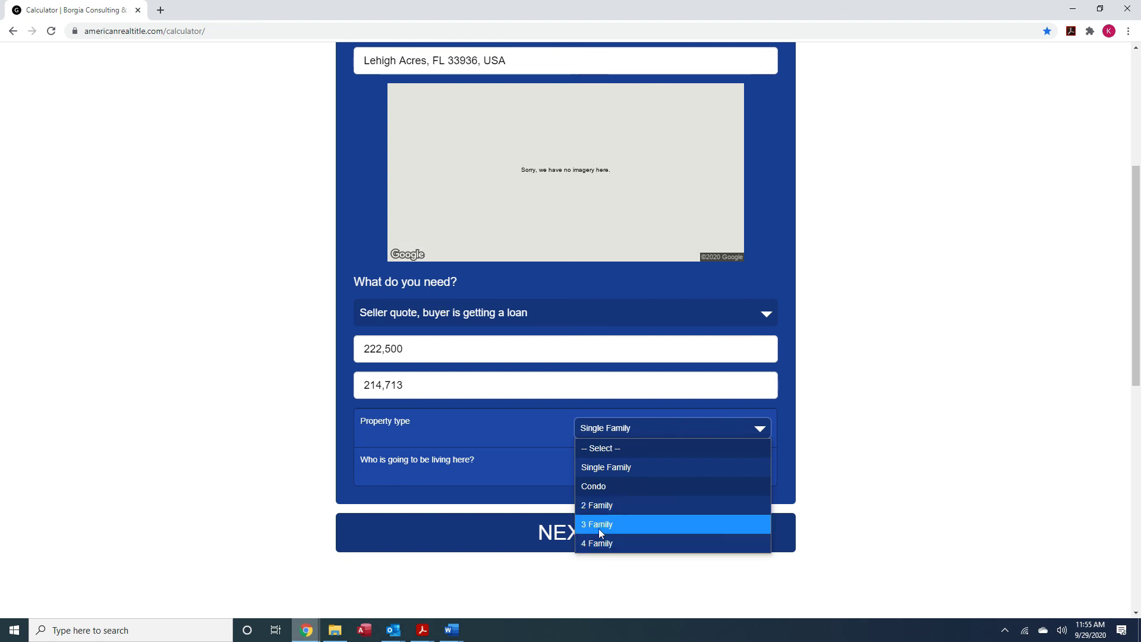
{"action": "left_click", "coordinate": [612, 470]}
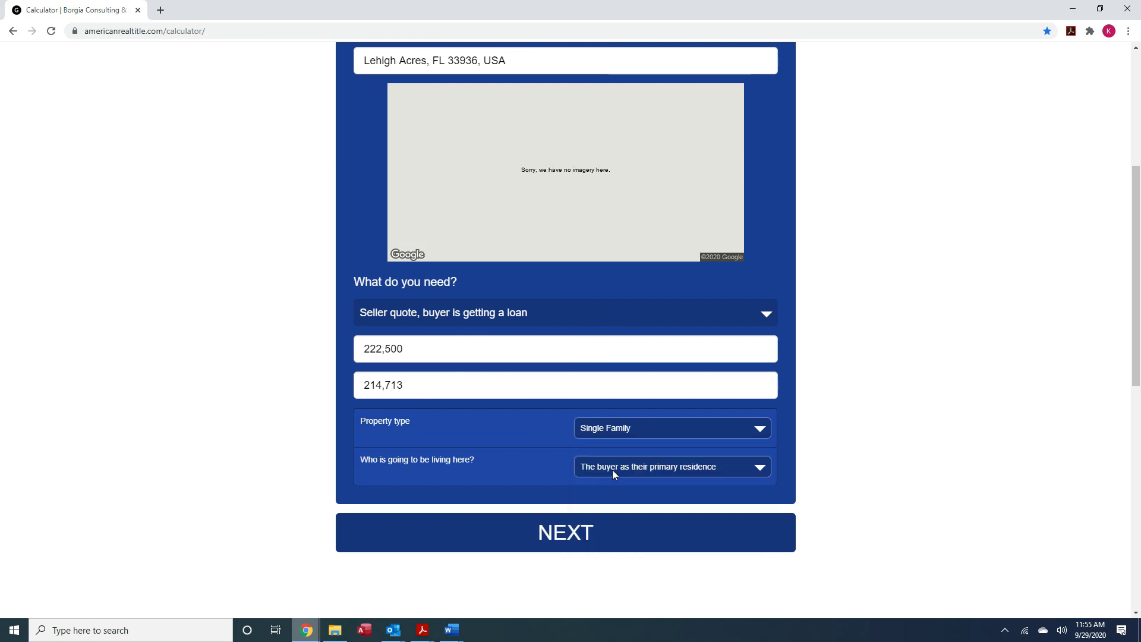
{"action": "left_click", "coordinate": [762, 472]}
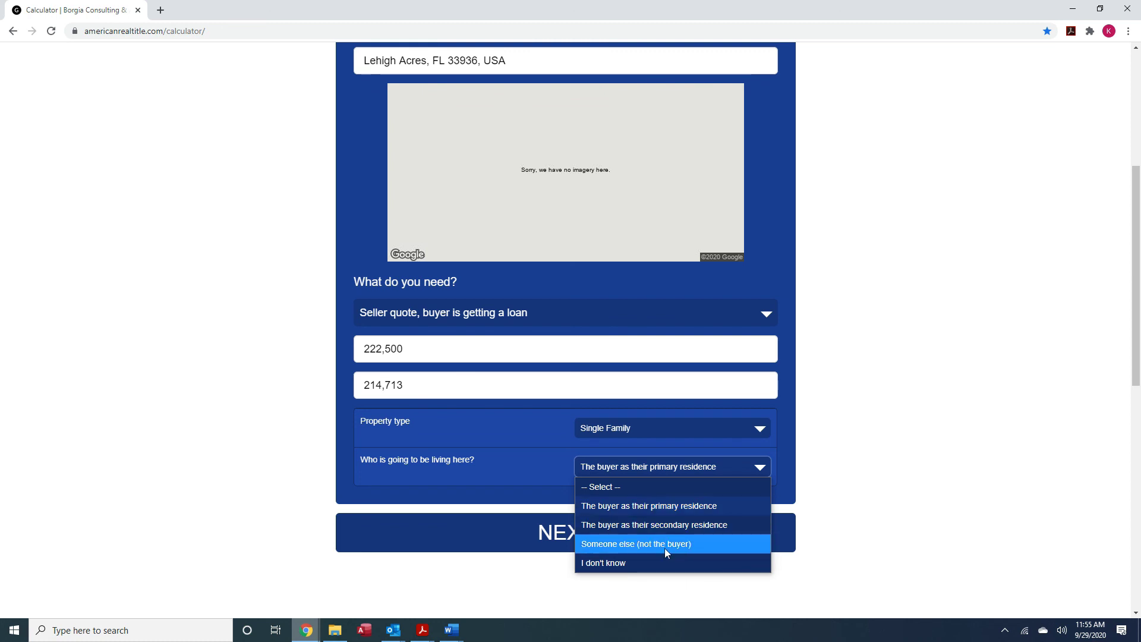
{"action": "left_click", "coordinate": [618, 565]}
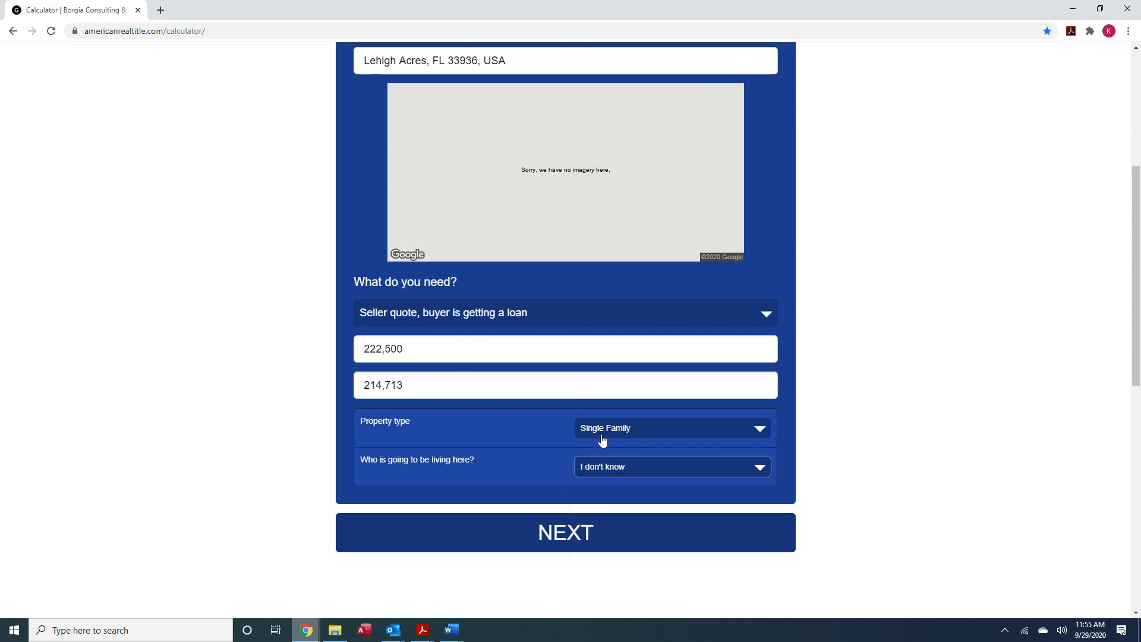
{"action": "left_click", "coordinate": [575, 542]}
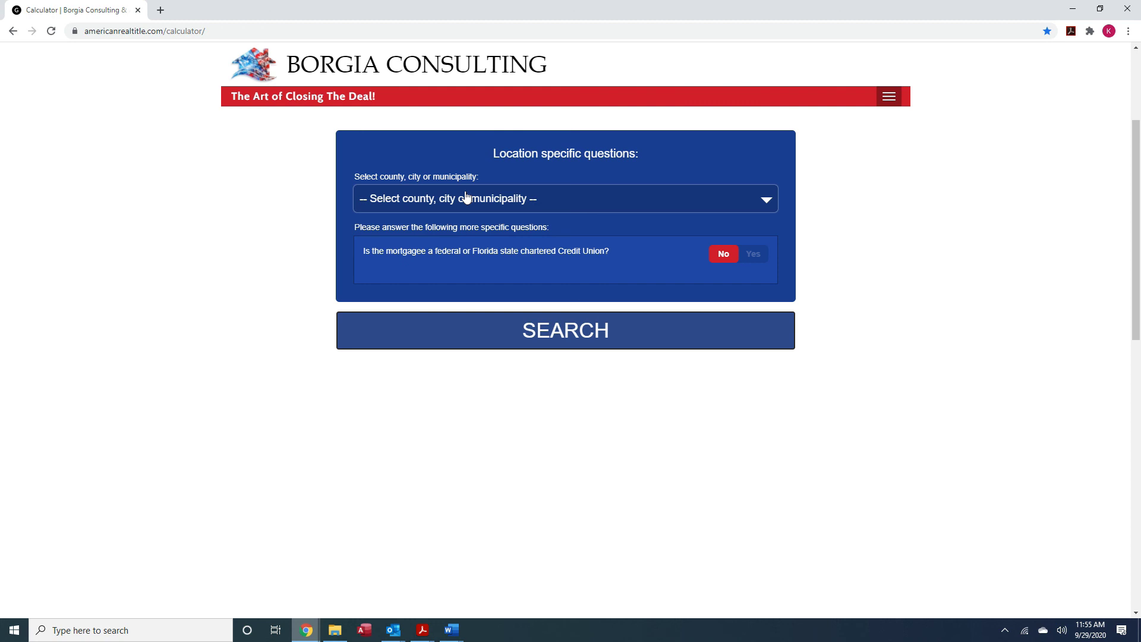
Select Lee County as the county, leaving the credit union question at No
{"action": "left_click", "coordinate": [770, 204]}
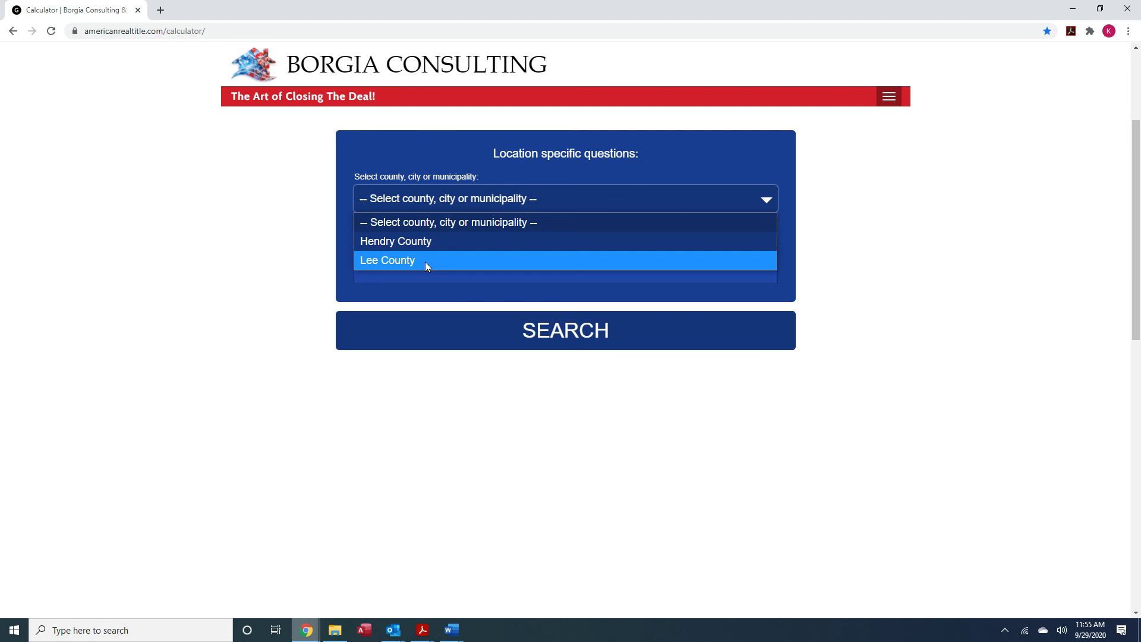
{"action": "left_click", "coordinate": [374, 261]}
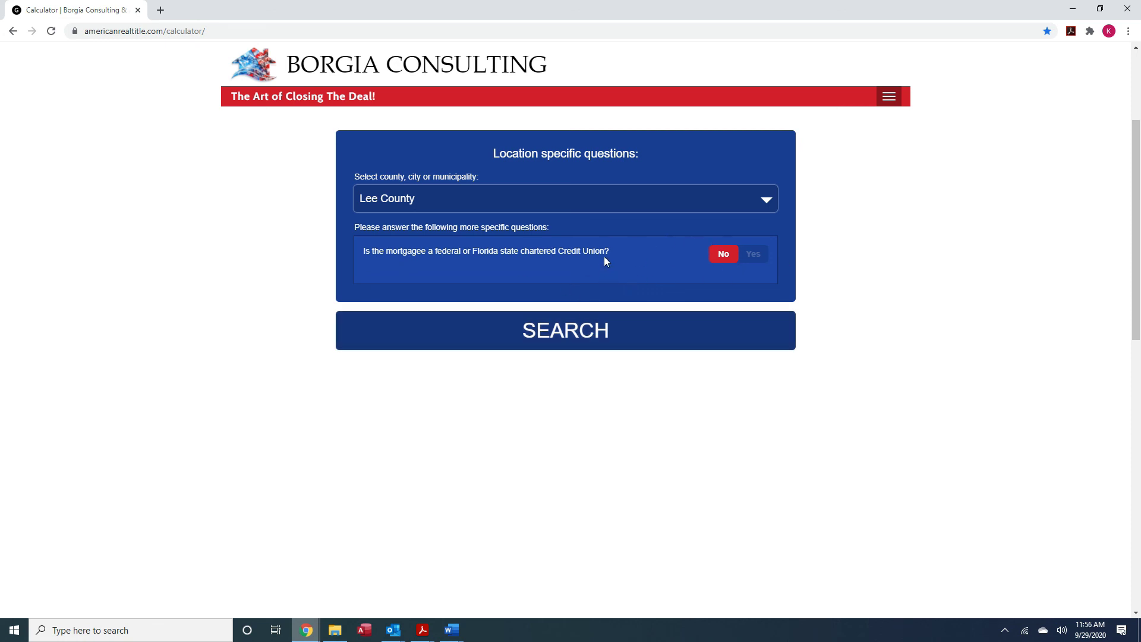
Search title companies and open the fee detail for the first result
{"action": "left_click", "coordinate": [575, 341]}
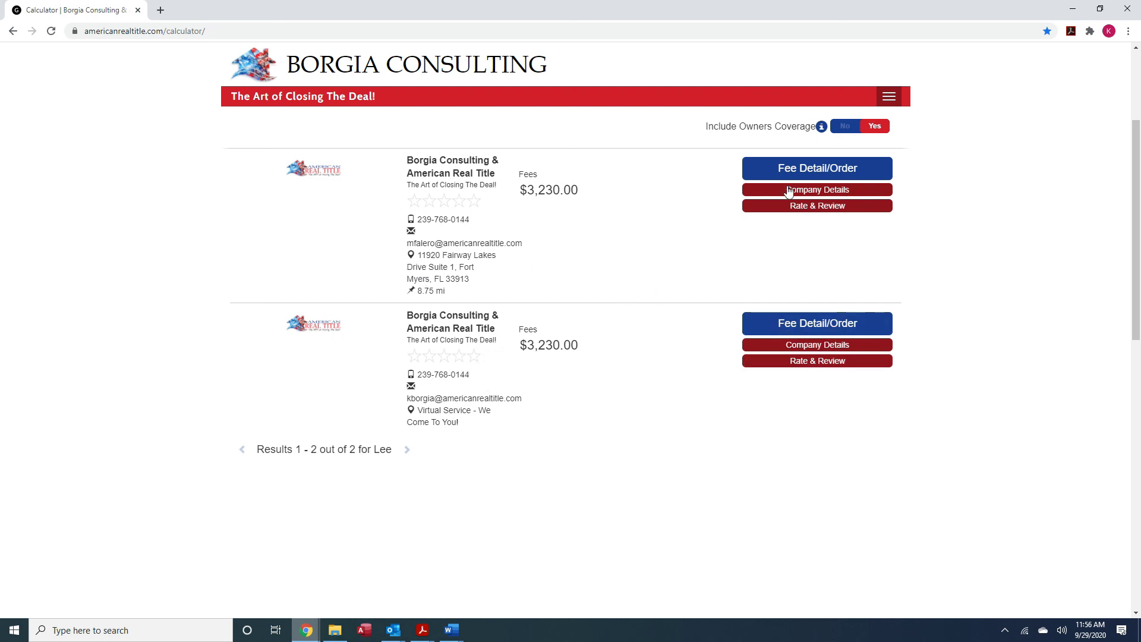
{"action": "left_click", "coordinate": [822, 172]}
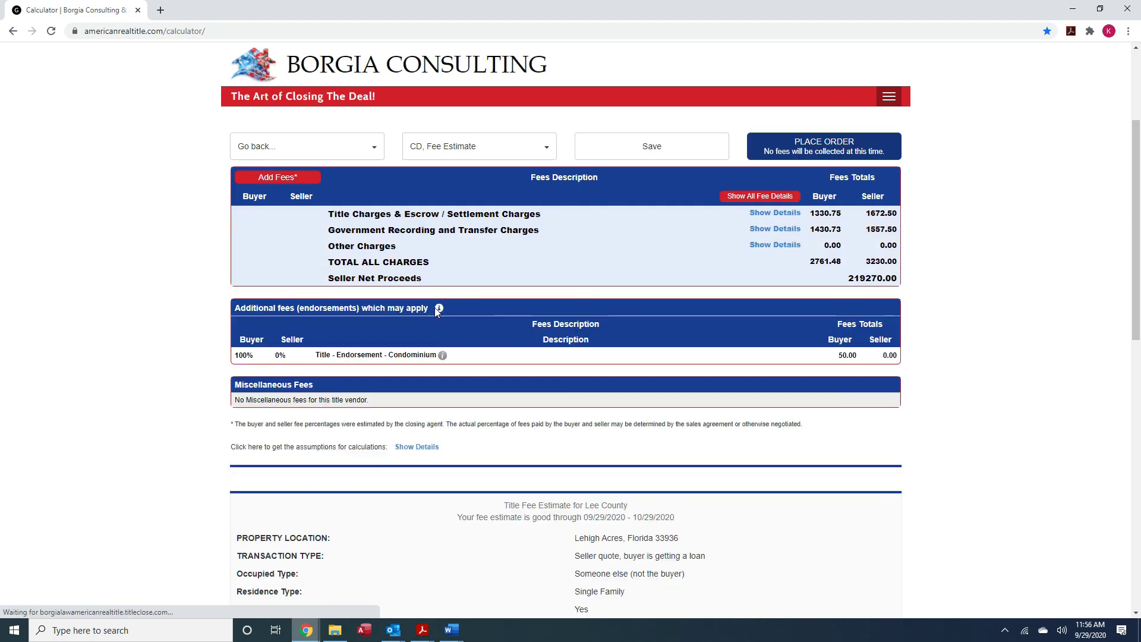
{"action": "mouse_move", "coordinate": [453, 302]}
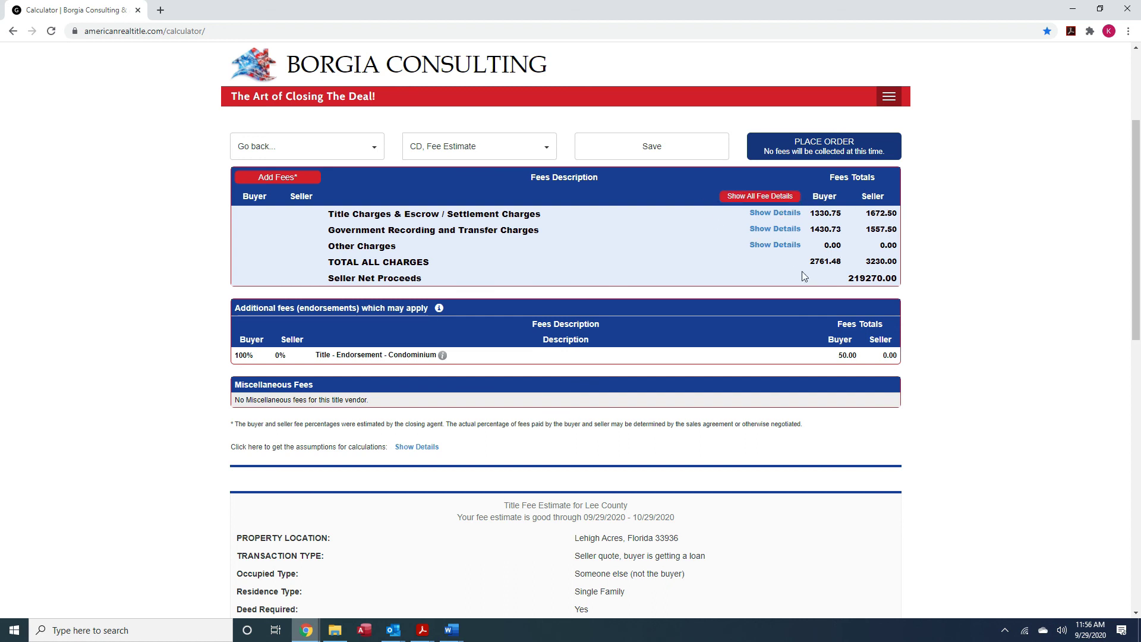
Expand the fee table to show every individual fee line
{"action": "left_click", "coordinate": [768, 202]}
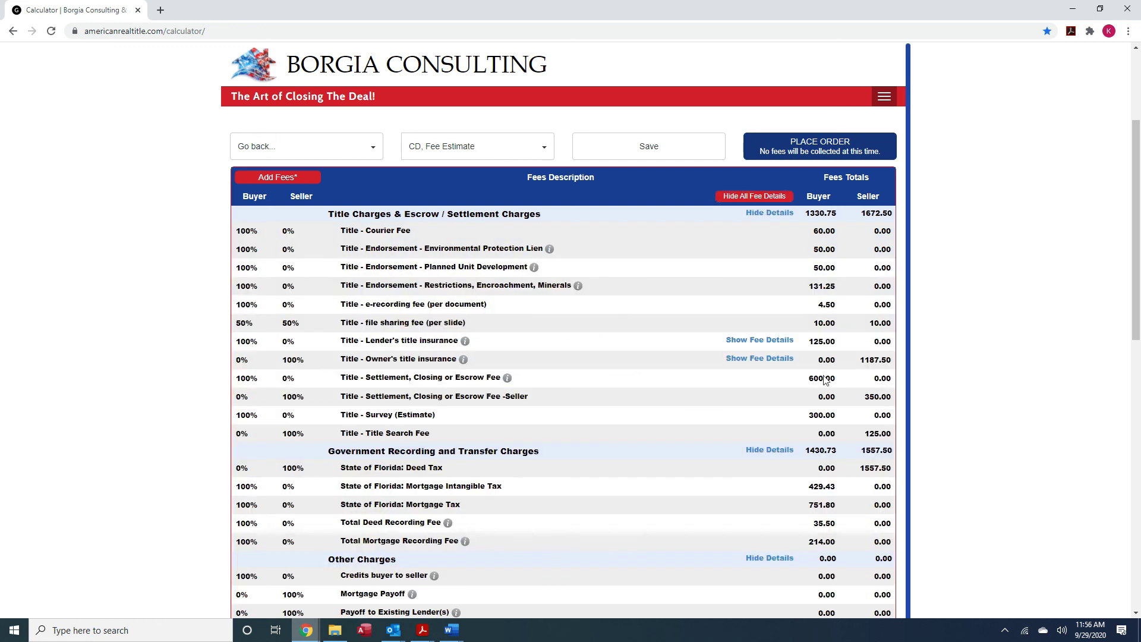
{"action": "left_click", "coordinate": [737, 198]}
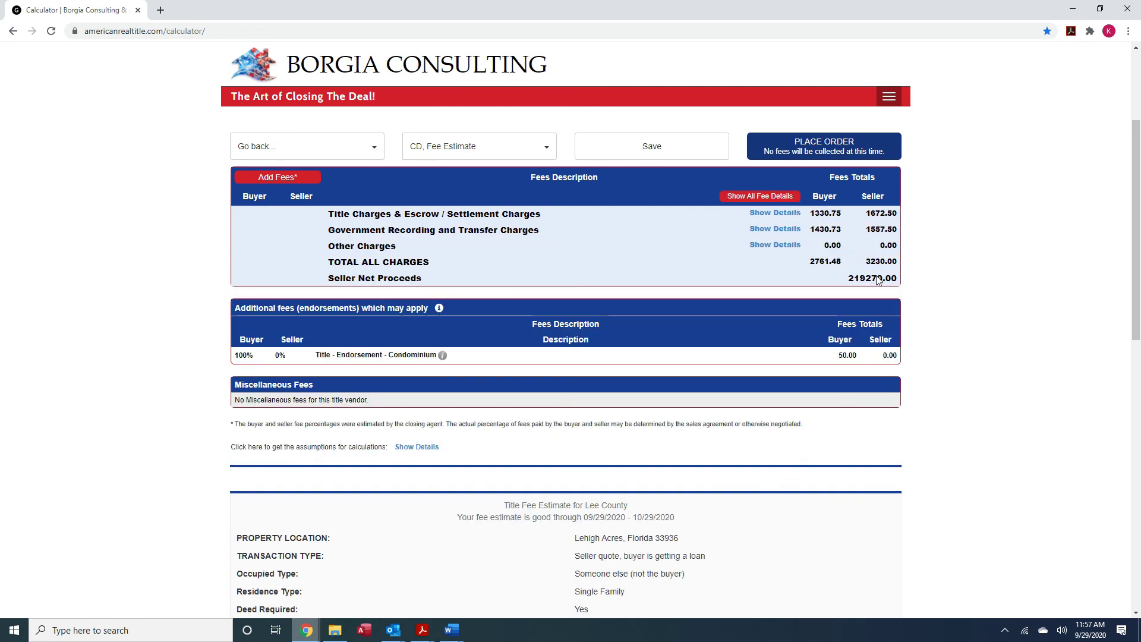
{"action": "left_click", "coordinate": [778, 201]}
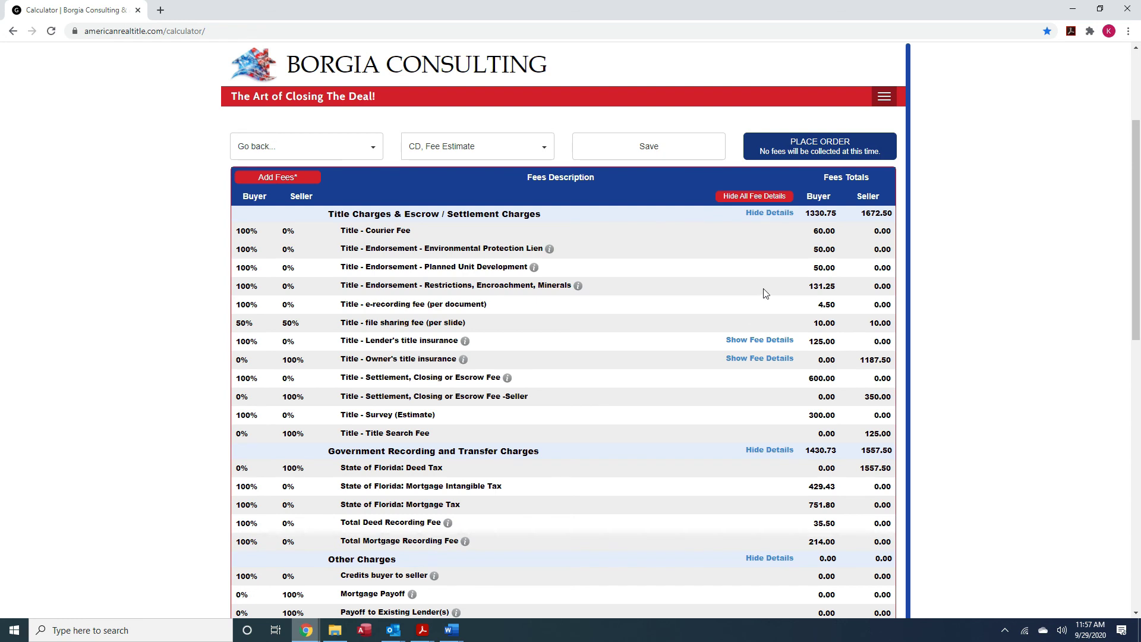
{"action": "scroll", "coordinate": [830, 254], "scroll_direction": "down", "scroll_amount": 1}
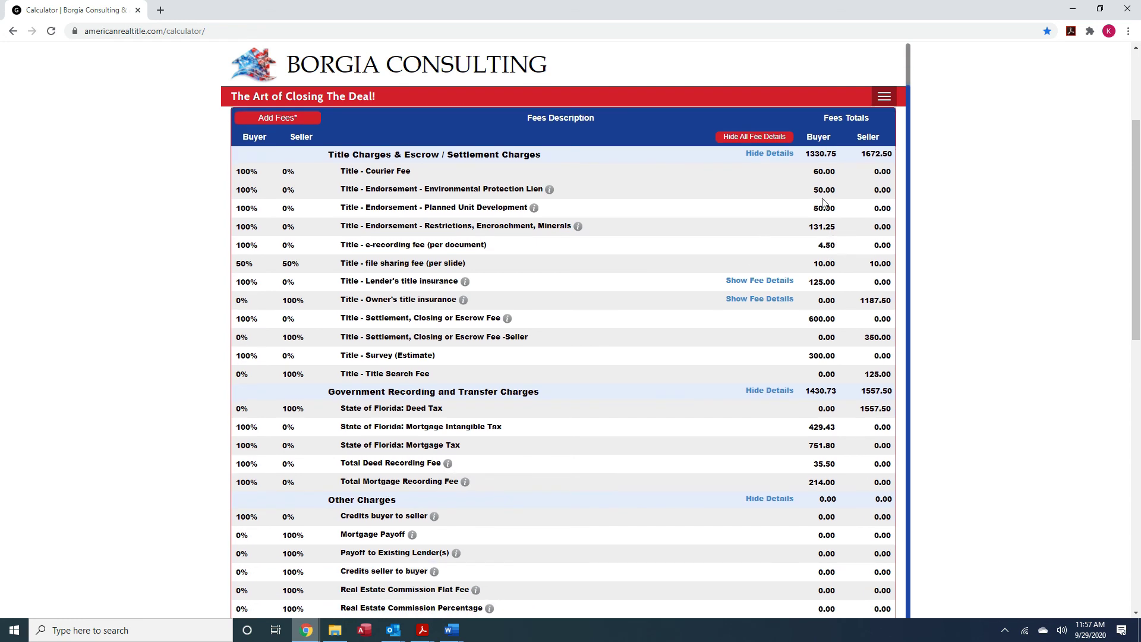
Check the Courier Fee, Planned Unit Development and 131.25 amounts, leaving them unchanged
{"action": "left_click_drag", "start_coordinate": [813, 171], "coordinate": [838, 173]}
{"action": "left_click", "coordinate": [843, 174]}
{"action": "left_click_drag", "start_coordinate": [813, 193], "coordinate": [833, 209]}
{"action": "left_click", "coordinate": [844, 193]}
{"action": "left_click", "coordinate": [778, 214]}
{"action": "left_click", "coordinate": [824, 228]}
{"action": "left_click", "coordinate": [761, 233]}
{"action": "scroll", "coordinate": [654, 289], "scroll_direction": "down", "scroll_amount": 1}
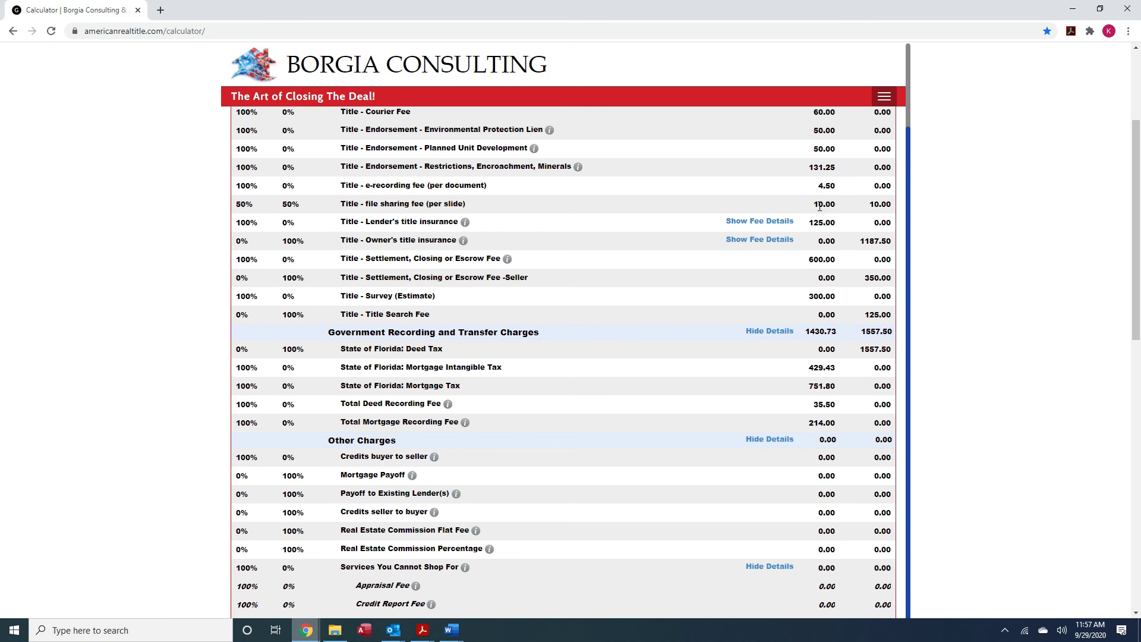
{"action": "scroll", "coordinate": [823, 217], "scroll_direction": "up", "scroll_amount": 1}
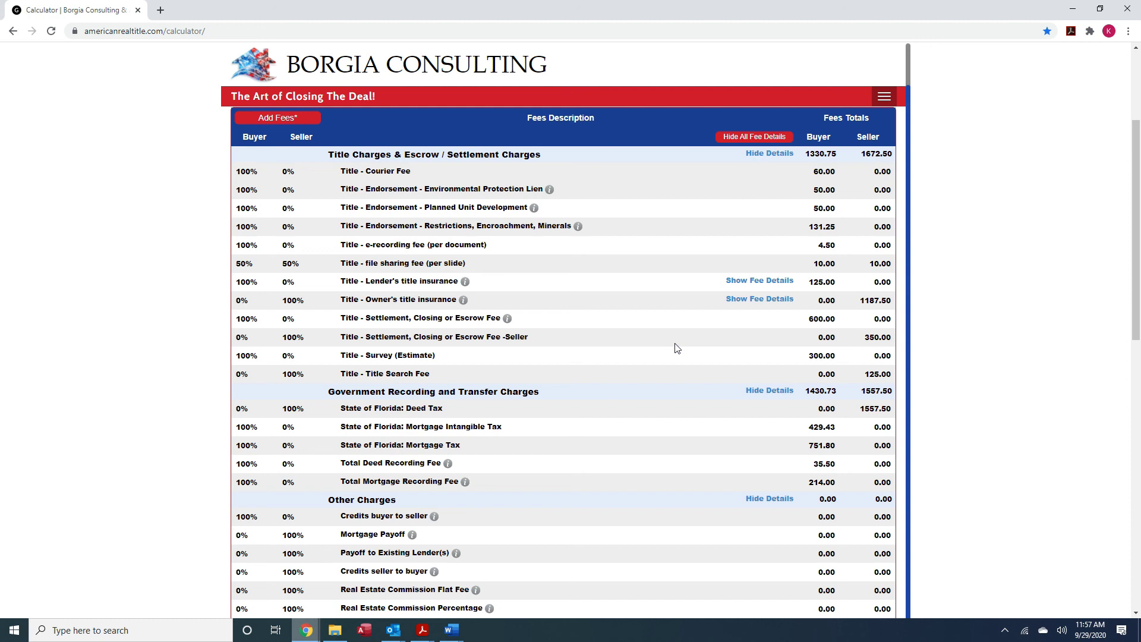
{"action": "scroll", "coordinate": [675, 347], "scroll_direction": "down", "scroll_amount": 1}
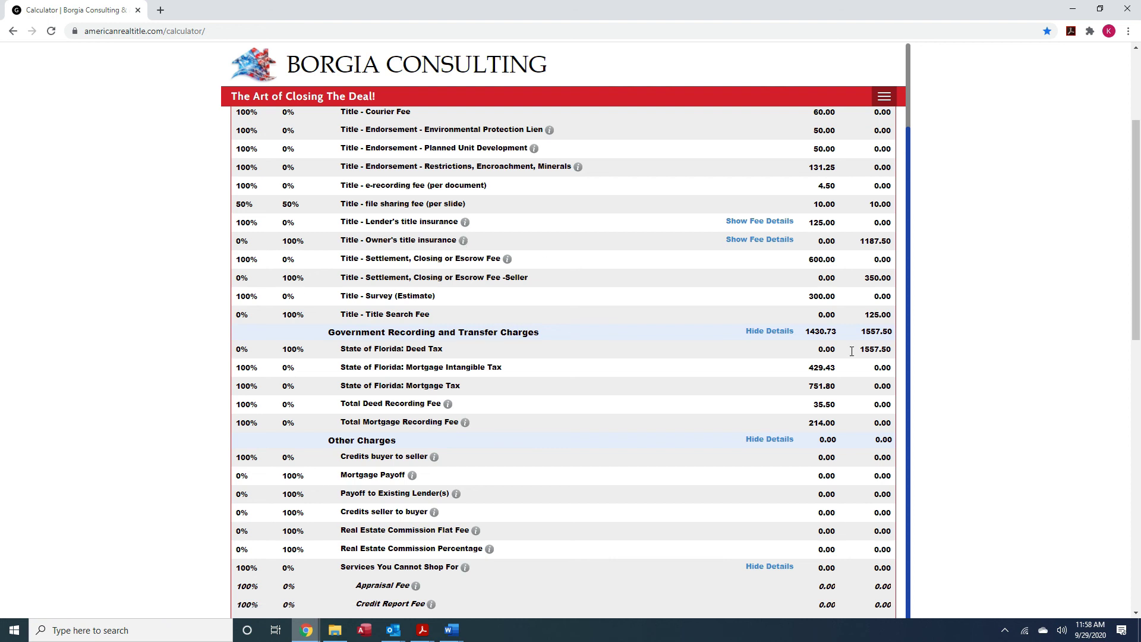
Review the settlement fee amounts (600.00, 350.00), Survey 300.00 and Title Search Fee 125.00
{"action": "left_click", "coordinate": [816, 260]}
{"action": "left_click", "coordinate": [862, 279]}
{"action": "left_click_drag", "start_coordinate": [863, 280], "coordinate": [895, 283]}
{"action": "scroll", "coordinate": [679, 323], "scroll_direction": "down", "scroll_amount": 1}
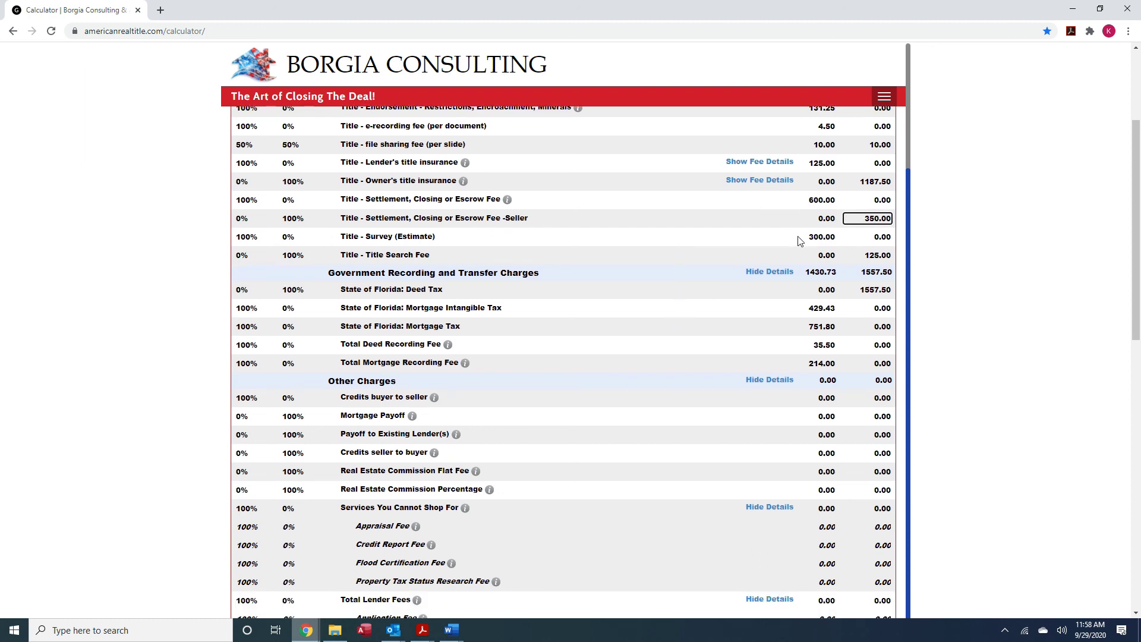
{"action": "left_click_drag", "start_coordinate": [812, 237], "coordinate": [836, 237]}
{"action": "left_click_drag", "start_coordinate": [866, 254], "coordinate": [893, 256]}
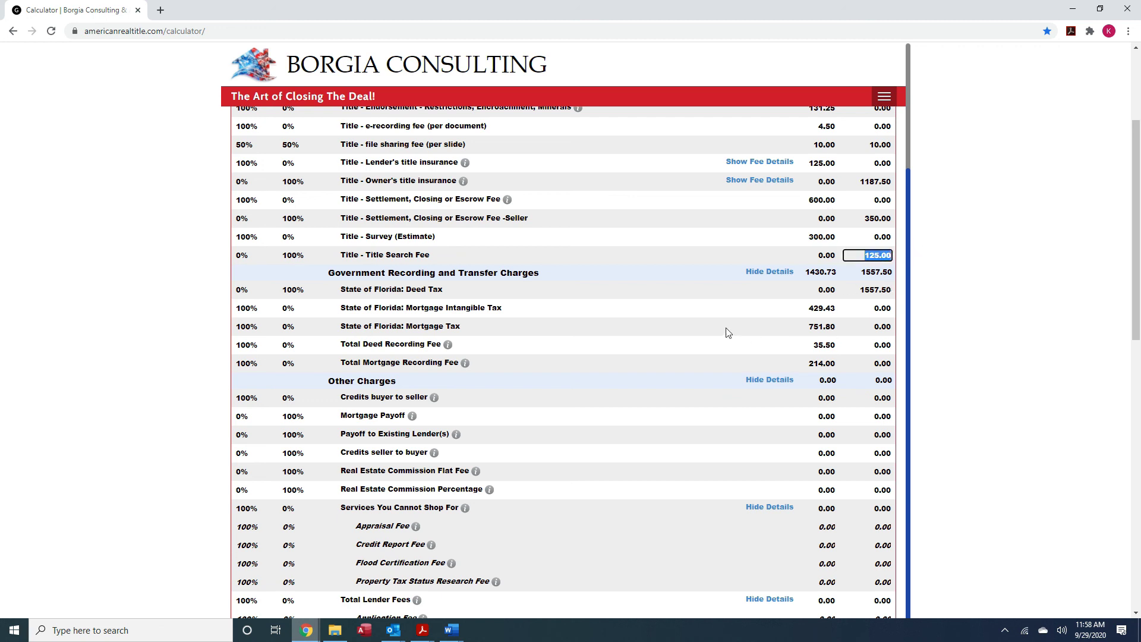
Check the 35.50 deed and 214.00 mortgage recording fees, then collapse to section summaries
{"action": "scroll", "coordinate": [728, 332], "scroll_direction": "up", "scroll_amount": 2}
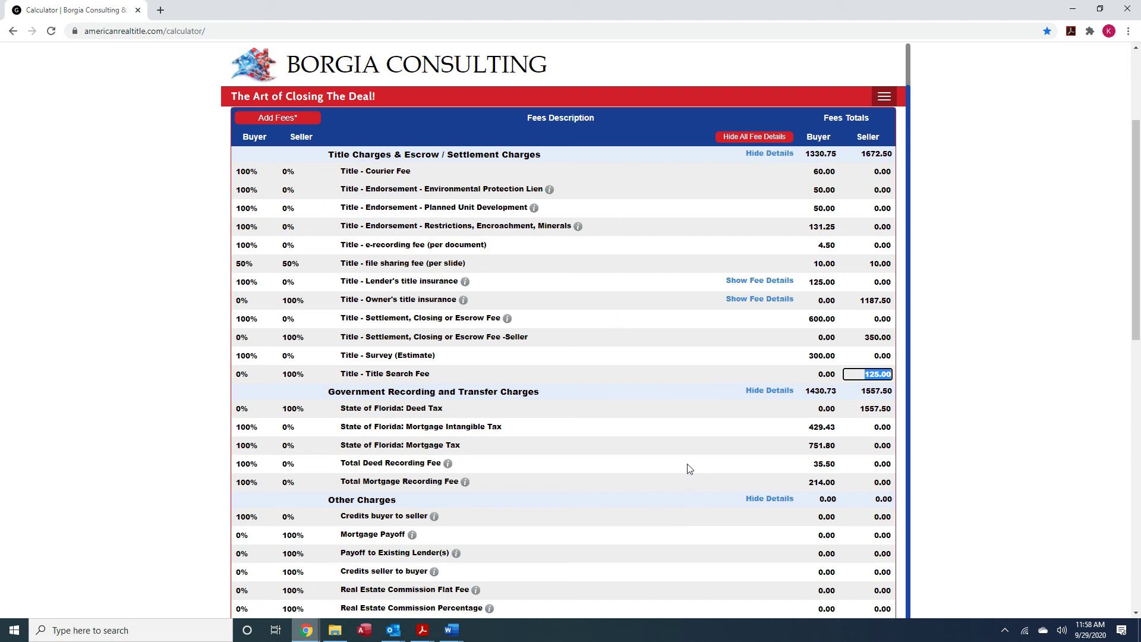
{"action": "scroll", "coordinate": [675, 458], "scroll_direction": "down", "scroll_amount": 1}
{"action": "scroll", "coordinate": [676, 457], "scroll_direction": "down", "scroll_amount": 3}
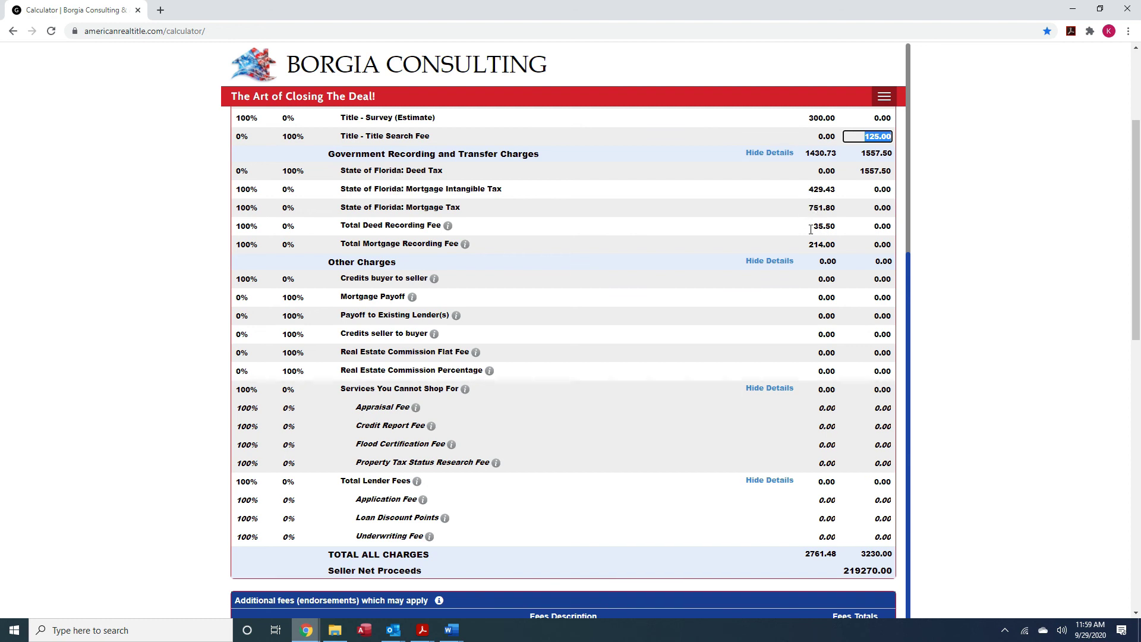
{"action": "left_click_drag", "start_coordinate": [810, 230], "coordinate": [837, 226]}
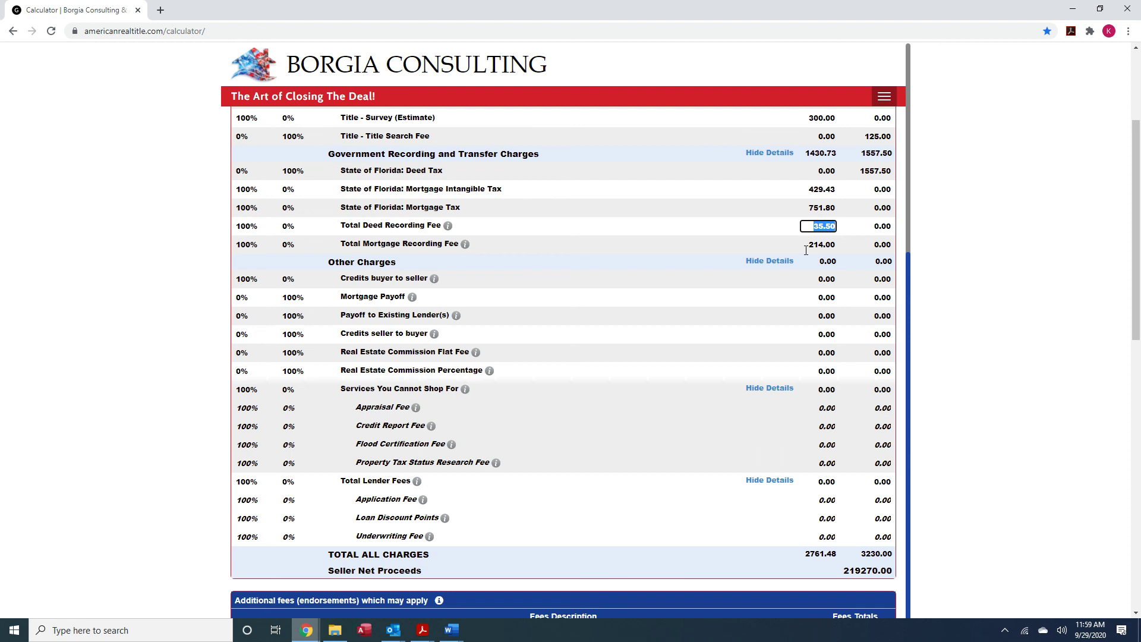
{"action": "left_click_drag", "start_coordinate": [806, 246], "coordinate": [838, 246]}
{"action": "scroll", "coordinate": [846, 242], "scroll_direction": "down", "scroll_amount": 1}
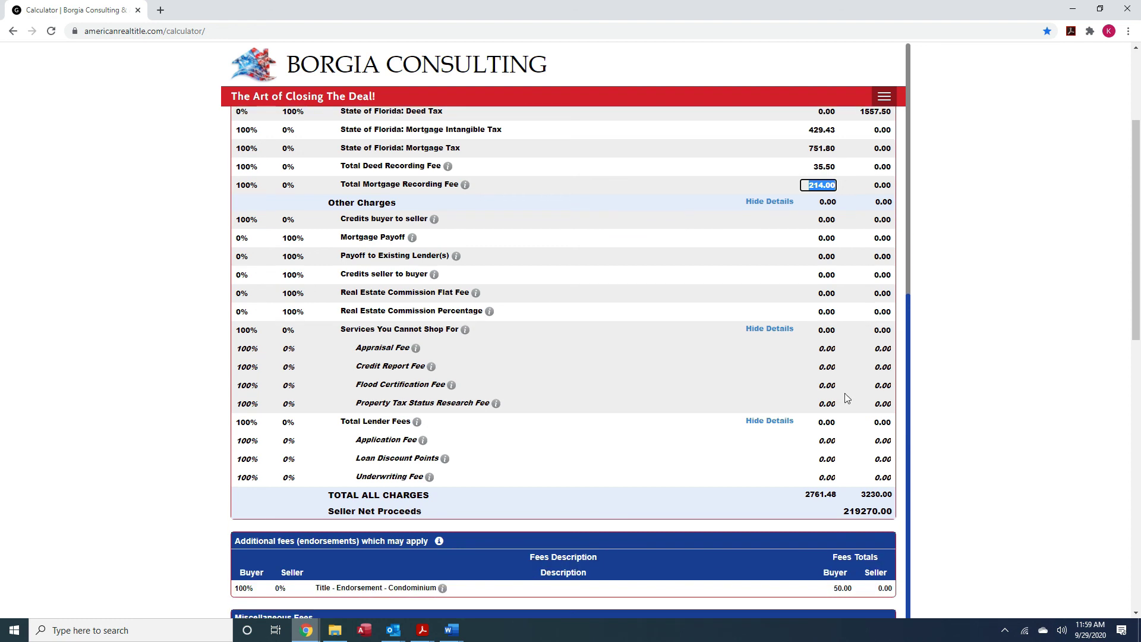
{"action": "scroll", "coordinate": [849, 481], "scroll_direction": "up", "scroll_amount": 3}
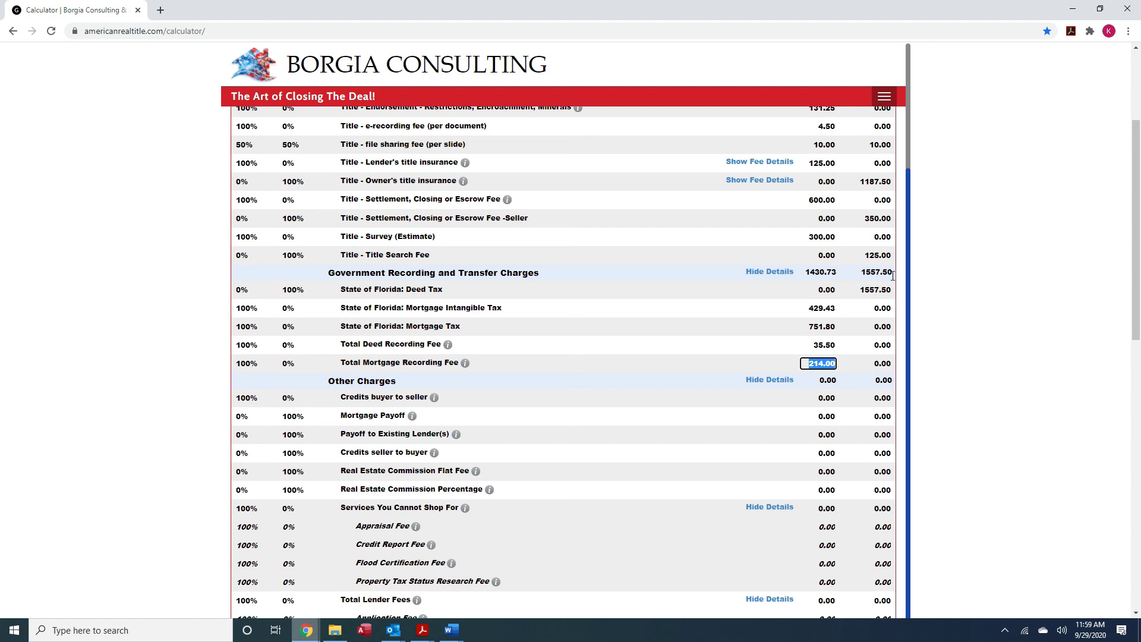
{"action": "scroll", "coordinate": [679, 301], "scroll_direction": "up", "scroll_amount": 1}
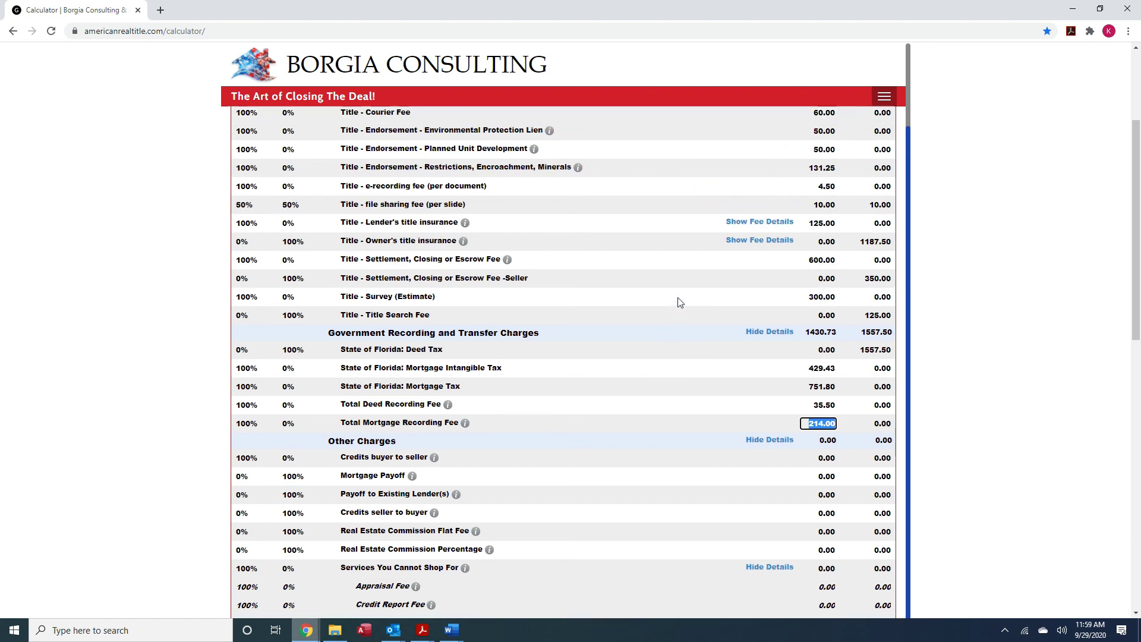
{"action": "scroll", "coordinate": [679, 302], "scroll_direction": "up", "scroll_amount": 3}
{"action": "left_click", "coordinate": [746, 197]}
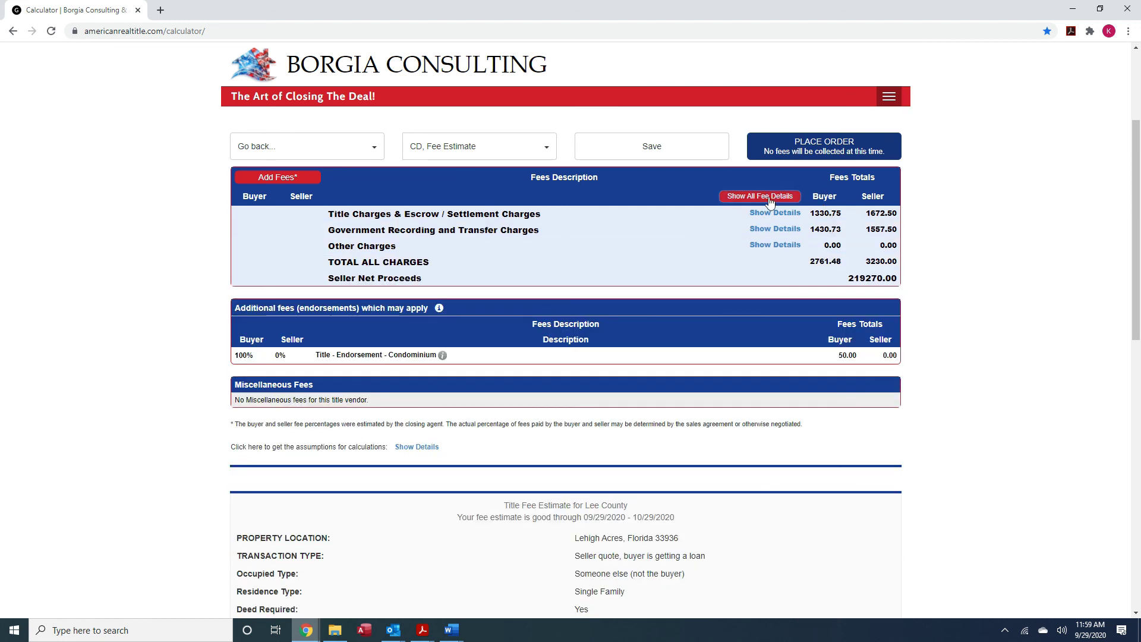
Expand all fee sections again and make the fee splits and amounts editable
{"action": "left_click", "coordinate": [769, 197]}
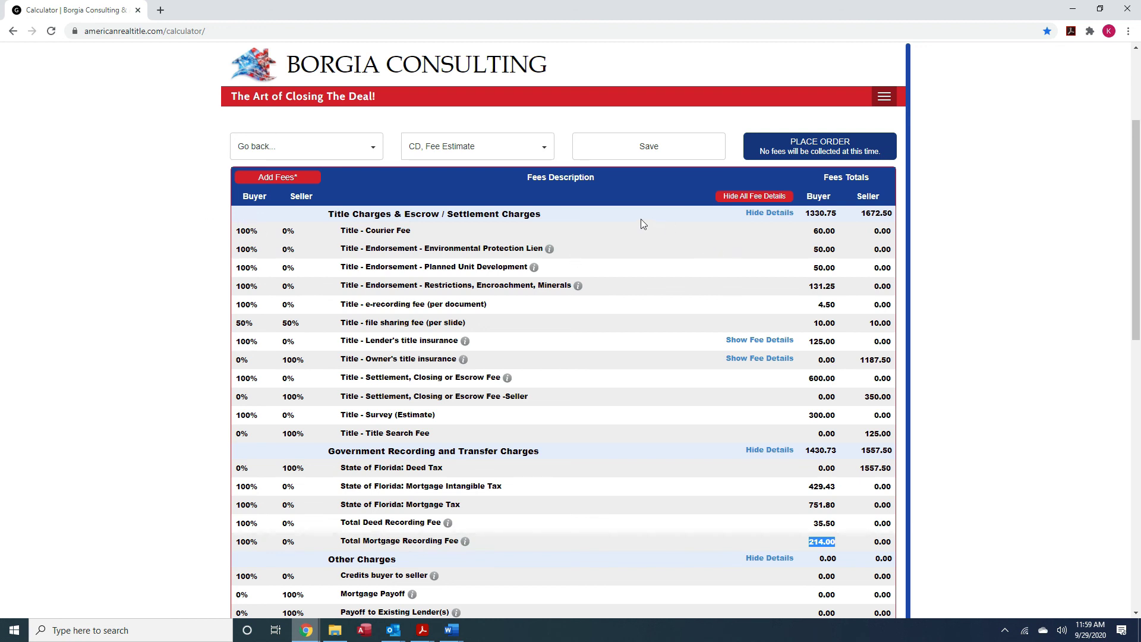
{"action": "left_click", "coordinate": [294, 176]}
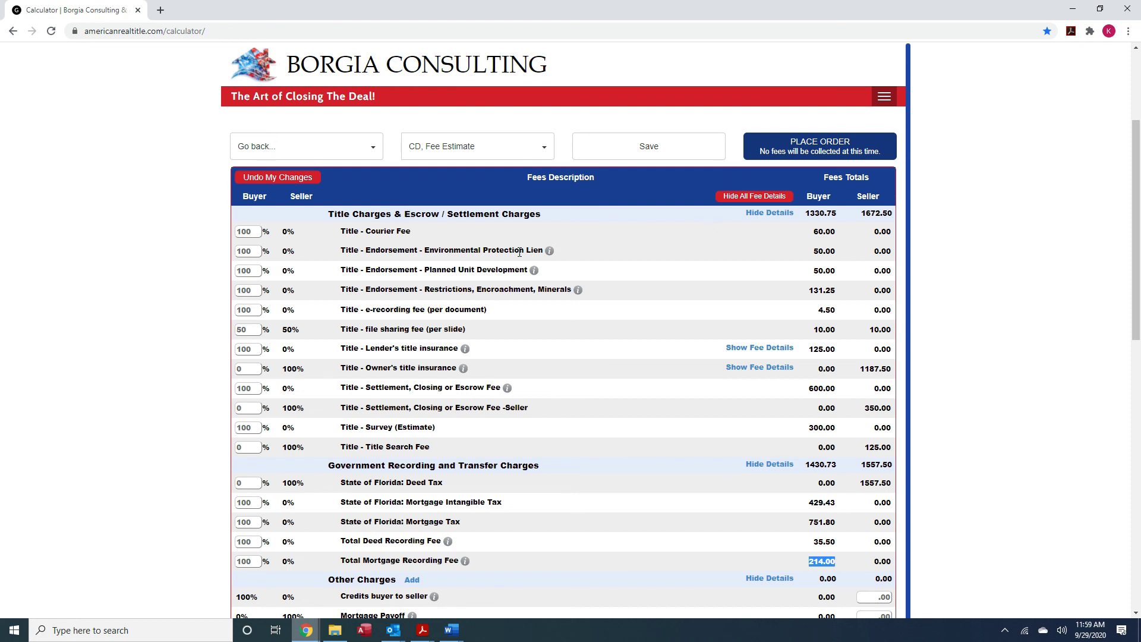
{"action": "scroll", "coordinate": [627, 260], "scroll_direction": "down", "scroll_amount": 1}
{"action": "scroll", "coordinate": [627, 259], "scroll_direction": "down", "scroll_amount": 1}
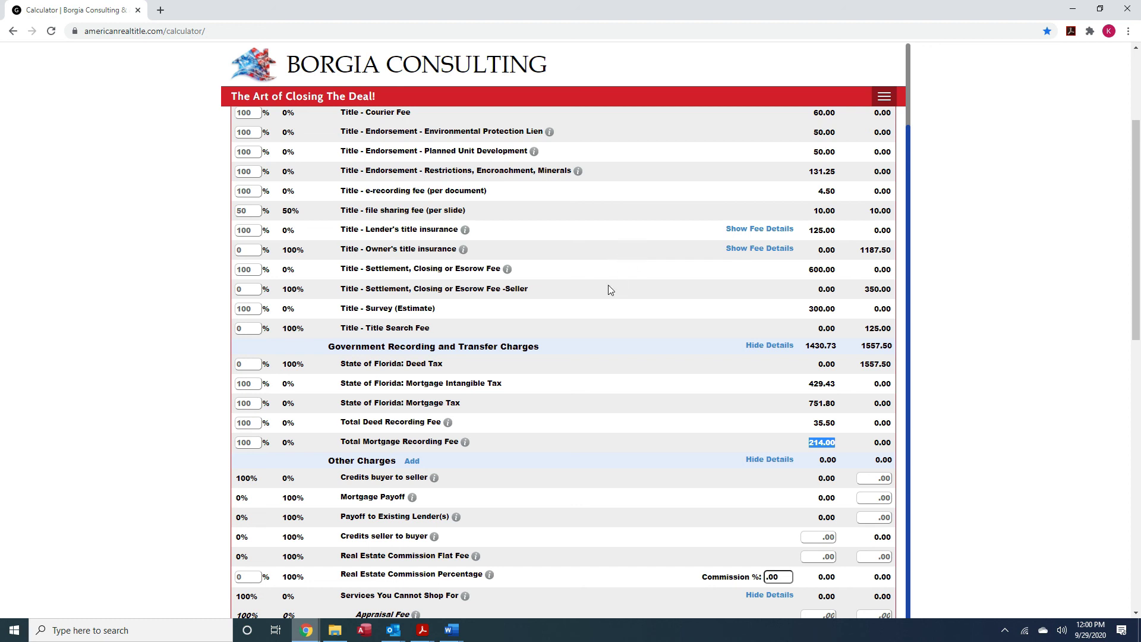
{"action": "scroll", "coordinate": [662, 373], "scroll_direction": "down", "scroll_amount": 1}
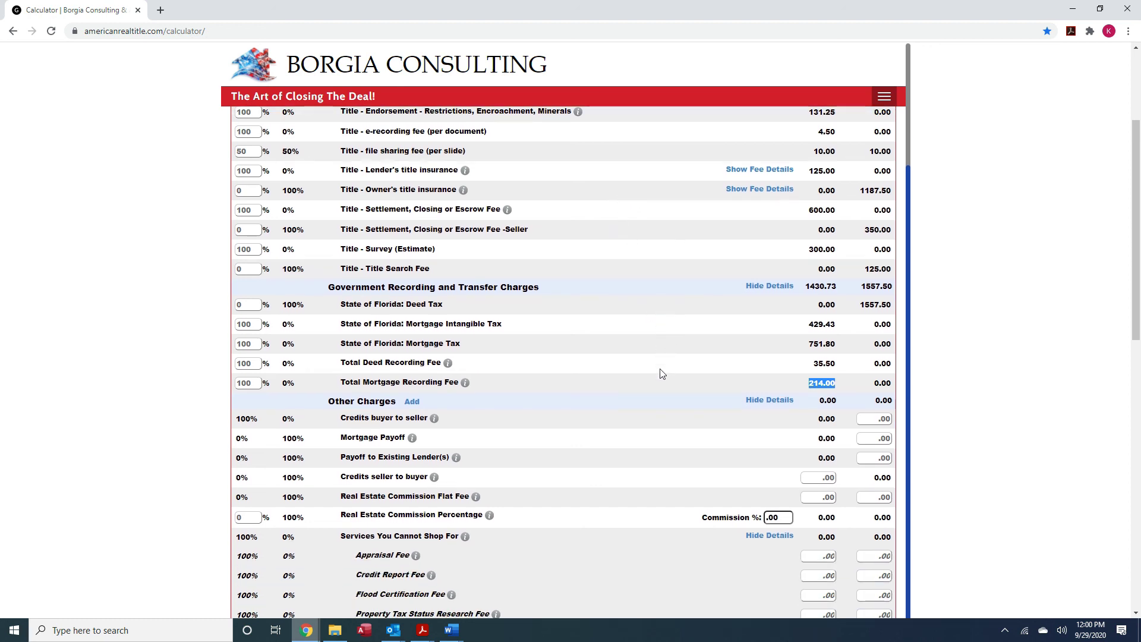
{"action": "scroll", "coordinate": [662, 373], "scroll_direction": "down", "scroll_amount": 2}
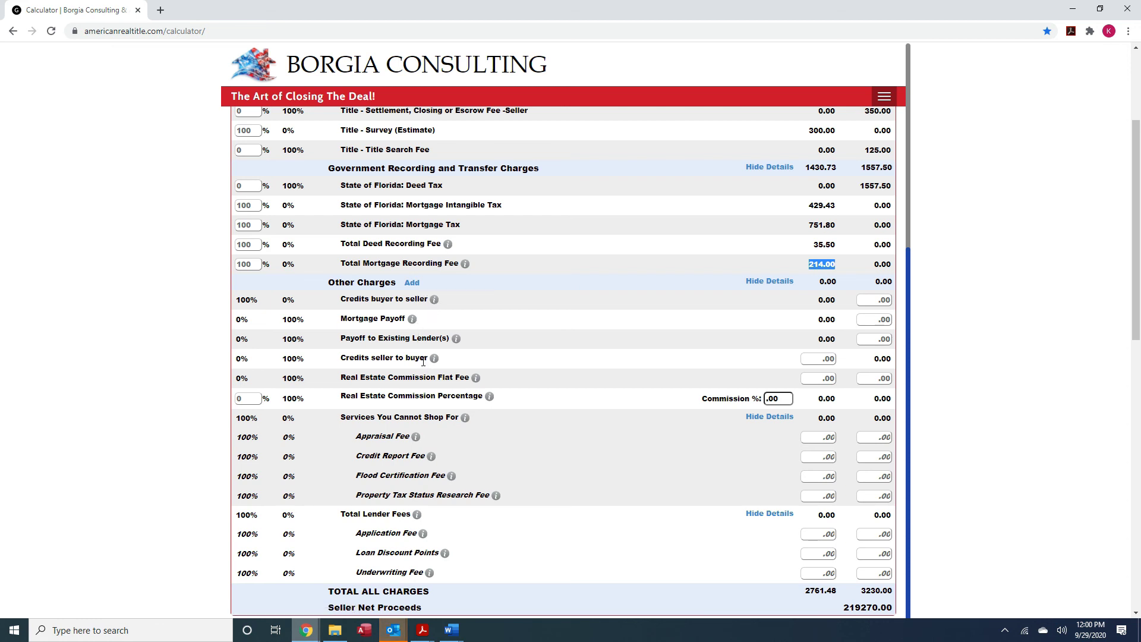
Enter 6000 as the Credits seller to buyer amount
{"action": "left_click", "coordinate": [819, 359]}
{"action": "type", "text": "6"}
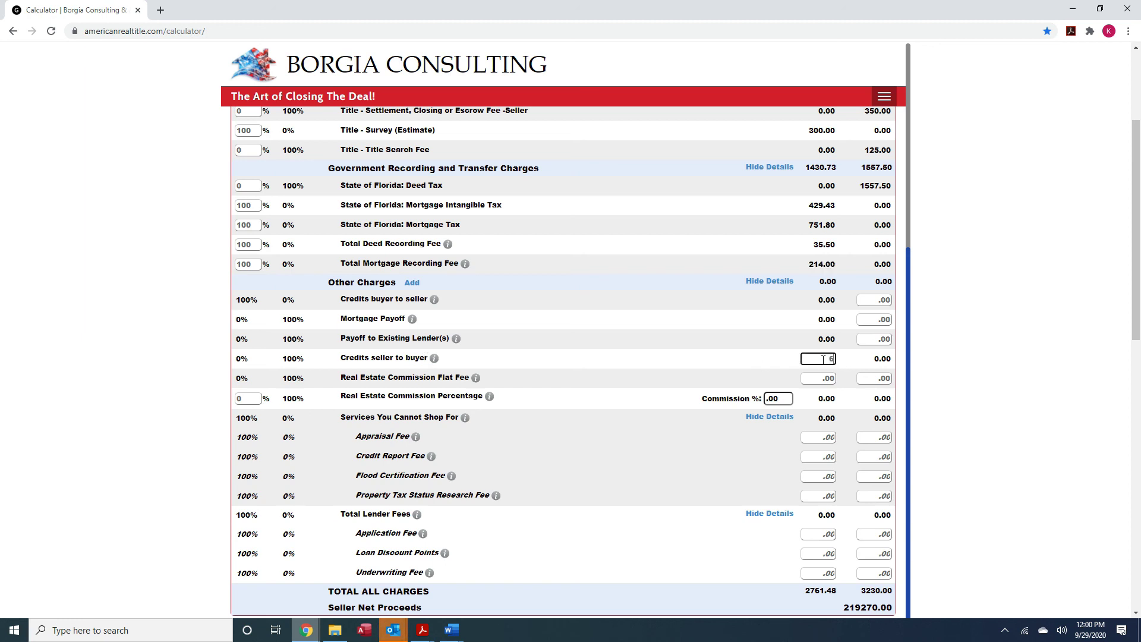
{"action": "type", "text": "000"}
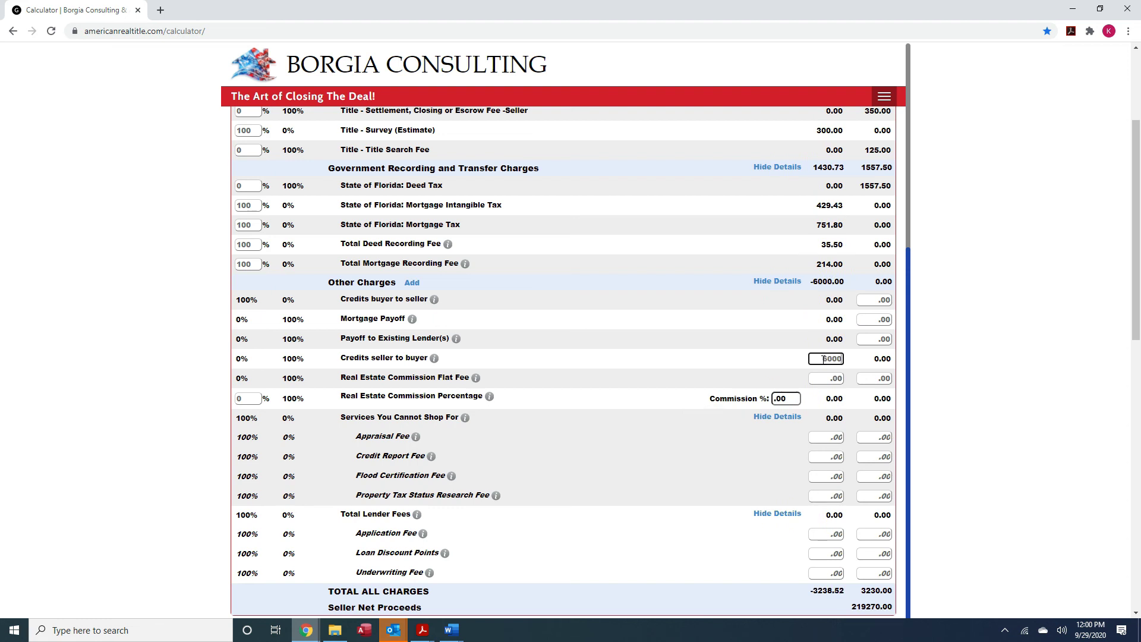
{"action": "type", "text": "0"}
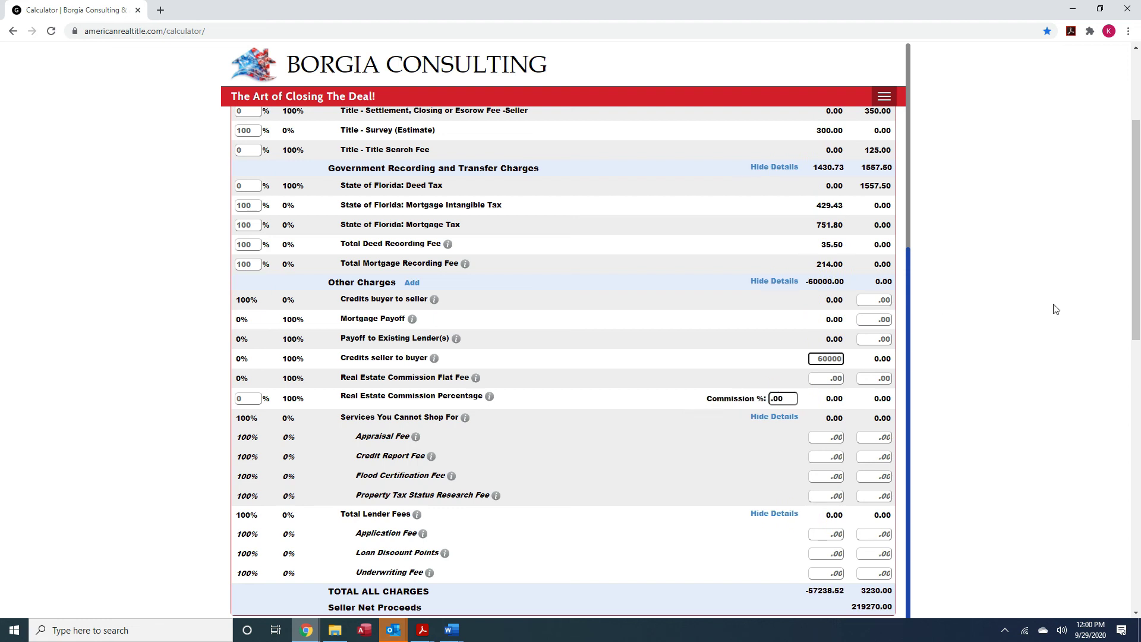
{"action": "key", "text": "BackSpace"}
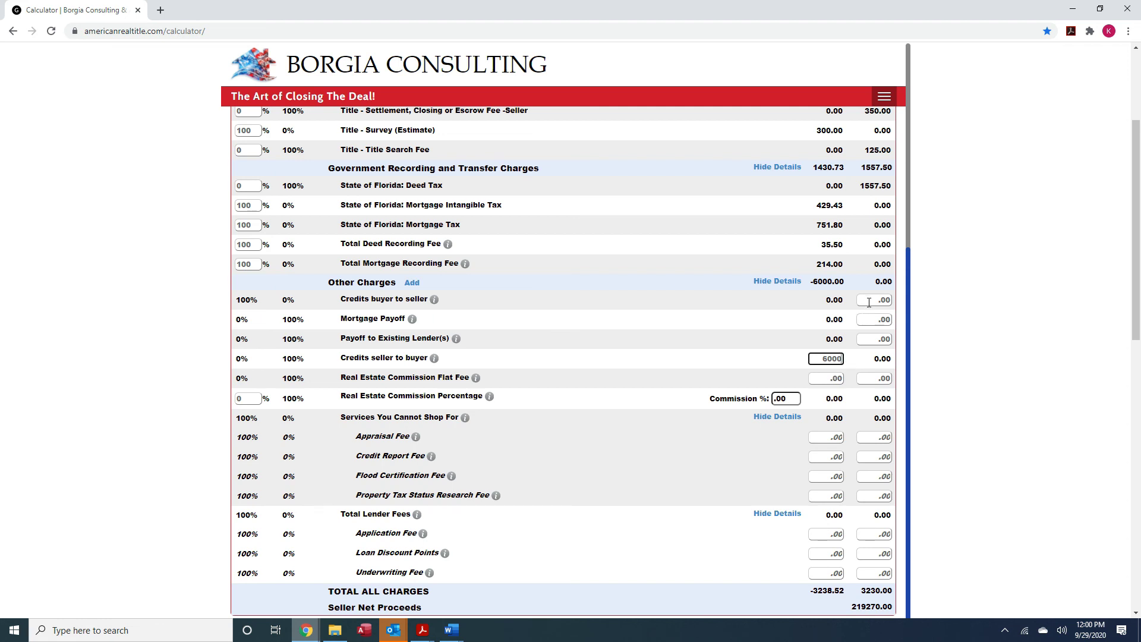
{"action": "scroll", "coordinate": [729, 480], "scroll_direction": "down", "scroll_amount": 1}
{"action": "scroll", "coordinate": [731, 485], "scroll_direction": "up", "scroll_amount": 1}
Start a new Other Charges fee named 'Credit to Buyer from Seller' with amount 6000
{"action": "left_click", "coordinate": [416, 284]}
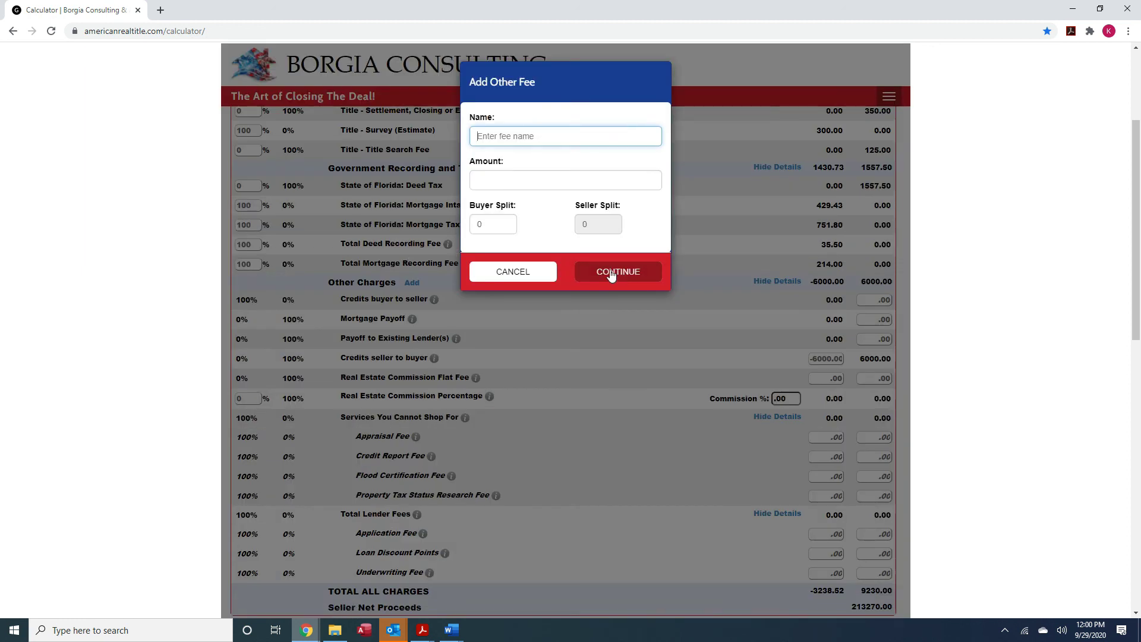
{"action": "type", "text": "Se"}
{"action": "key", "text": "BackSpace"}
{"action": "key", "text": "BackSpace"}
{"action": "type", "text": "Credit to Buyer from Seller"}
{"action": "left_click", "coordinate": [513, 185]}
{"action": "type", "text": "6000"}
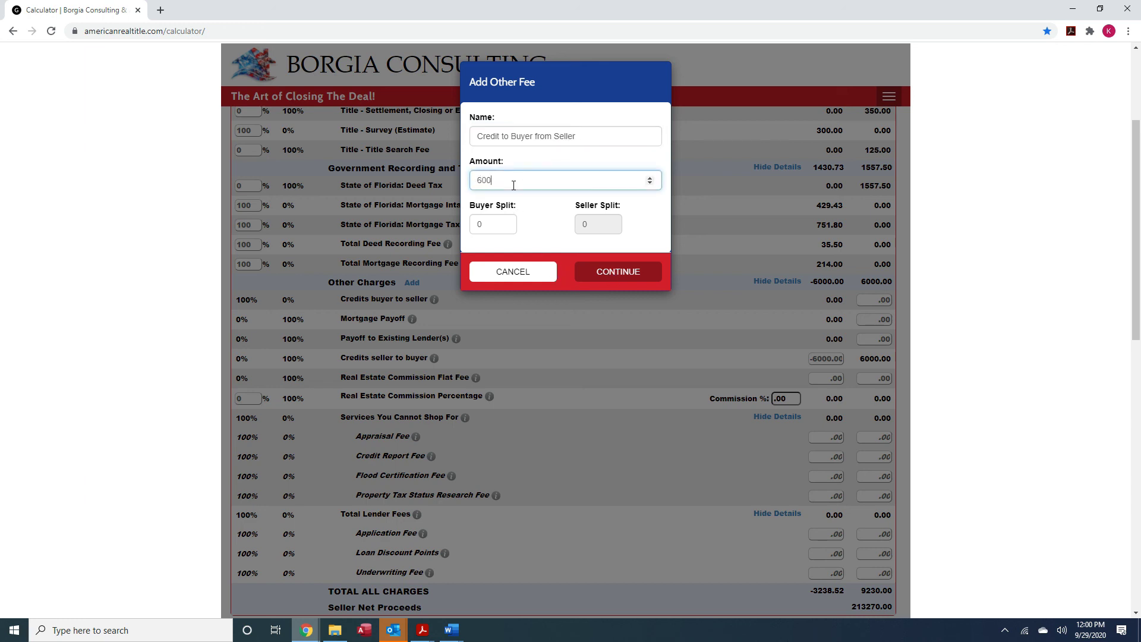
Set the buyer's share to 0 so the seller pays it fully, and add the charge
{"action": "left_click", "coordinate": [588, 225]}
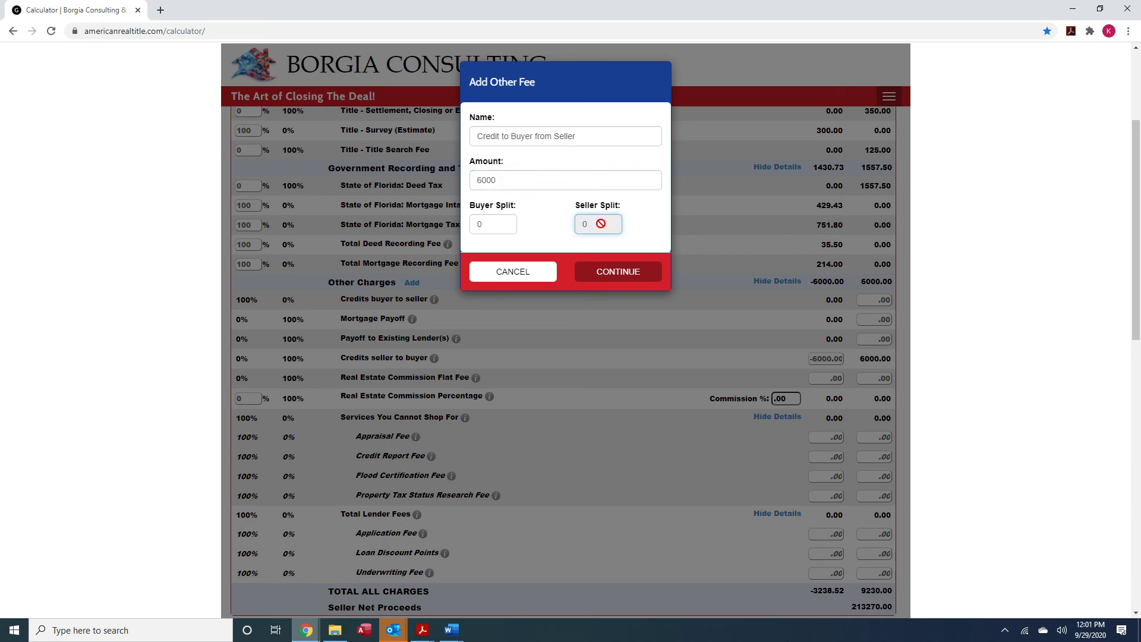
{"action": "double_click", "coordinate": [582, 225]}
{"action": "left_click", "coordinate": [502, 223]}
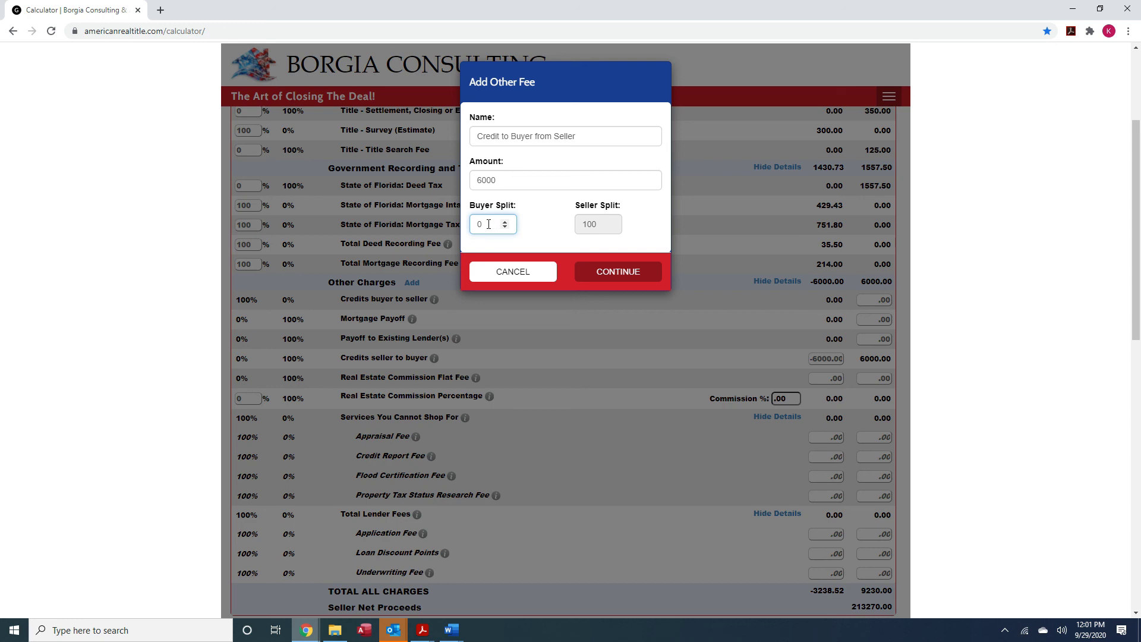
{"action": "left_click", "coordinate": [504, 227]}
{"action": "left_click", "coordinate": [504, 223]}
{"action": "left_click", "coordinate": [505, 222]}
{"action": "left_click", "coordinate": [505, 222]}
{"action": "left_click", "coordinate": [505, 223]}
{"action": "left_click", "coordinate": [503, 227]}
{"action": "left_click", "coordinate": [503, 227]}
{"action": "left_click", "coordinate": [504, 227]}
{"action": "left_click", "coordinate": [623, 276]}
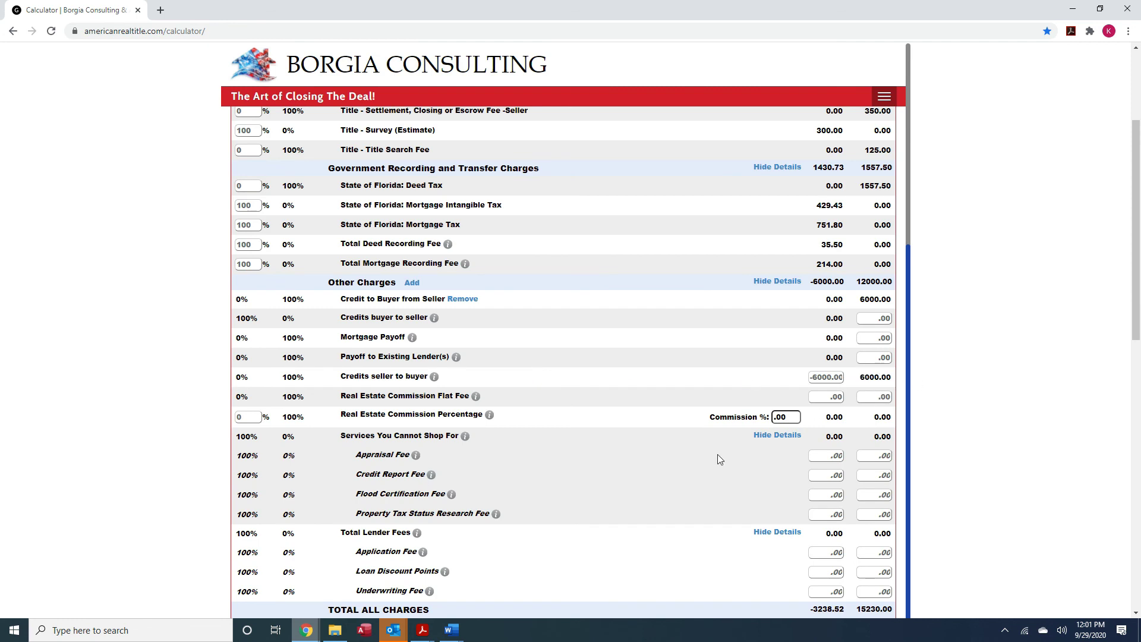
Change the commission to 6%, making the seller commission 13350.00
{"action": "scroll", "coordinate": [718, 454], "scroll_direction": "down", "scroll_amount": 1}
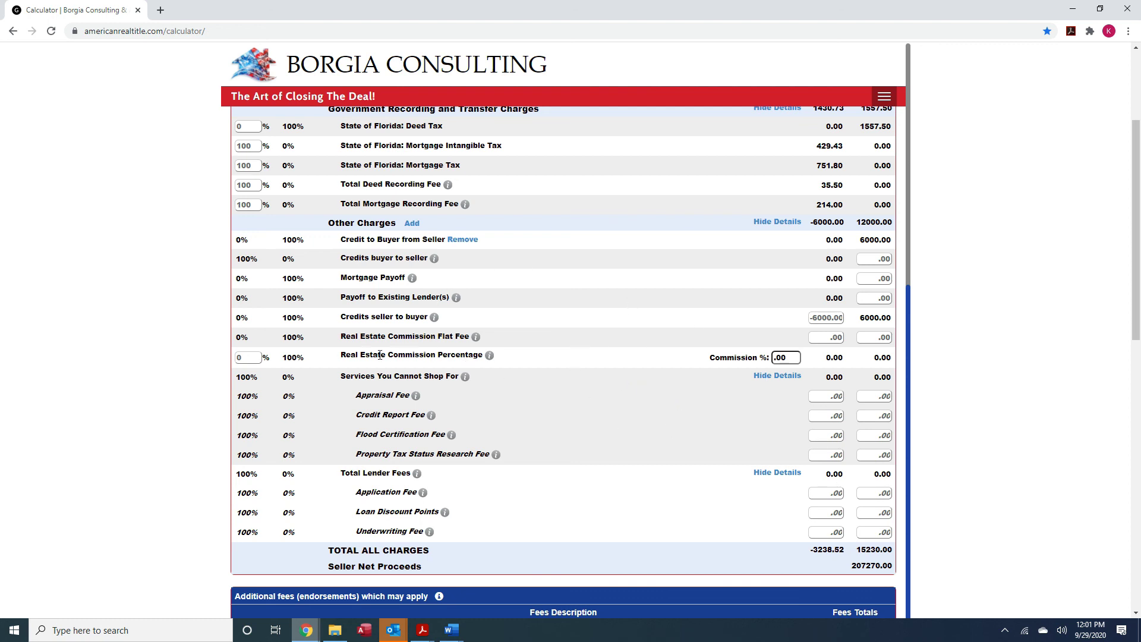
{"action": "left_click", "coordinate": [791, 355]}
{"action": "left_click", "coordinate": [792, 355]}
{"action": "left_click", "coordinate": [792, 355]}
{"action": "left_click", "coordinate": [792, 355]}
{"action": "left_click_drag", "start_coordinate": [775, 357], "coordinate": [803, 357]}
{"action": "type", "text": "6"}
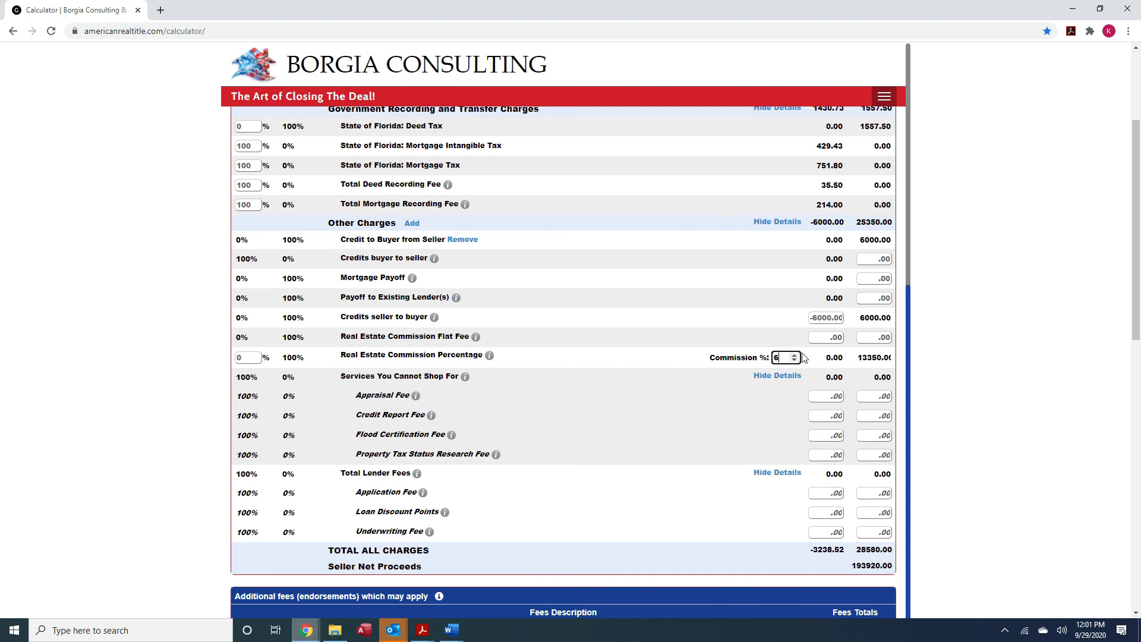
{"action": "key", "text": "Tab"}
{"action": "left_click_drag", "start_coordinate": [862, 360], "coordinate": [890, 362]}
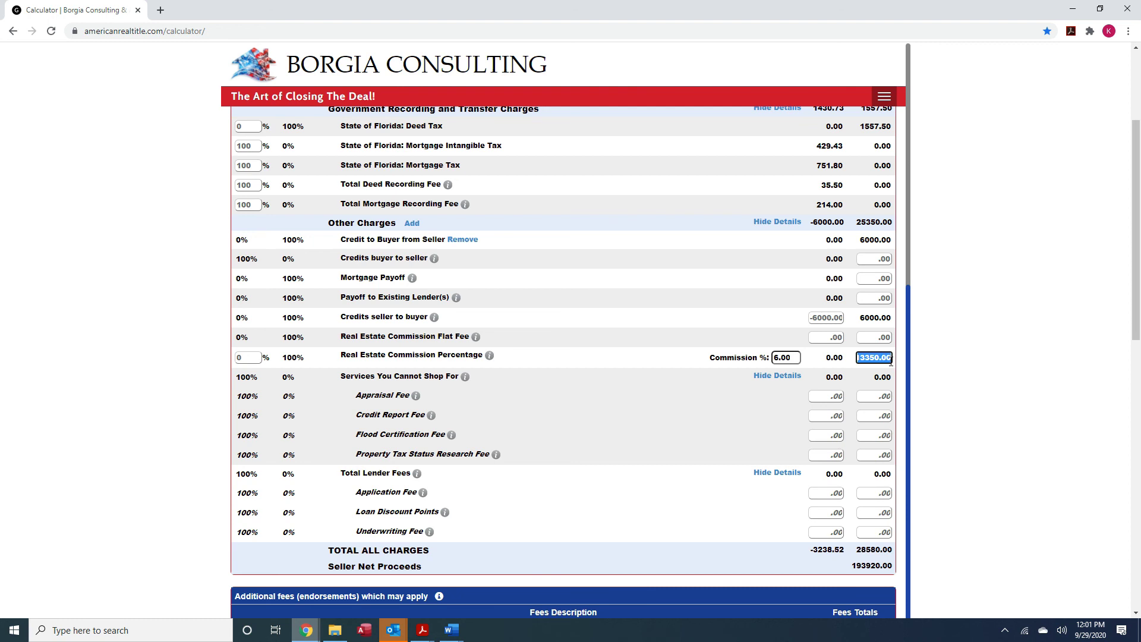
{"action": "left_click", "coordinate": [686, 411]}
Add a 195 'Broker Fee' charge paid entirely by the seller
{"action": "left_click", "coordinate": [412, 224]}
{"action": "type", "text": "B"}
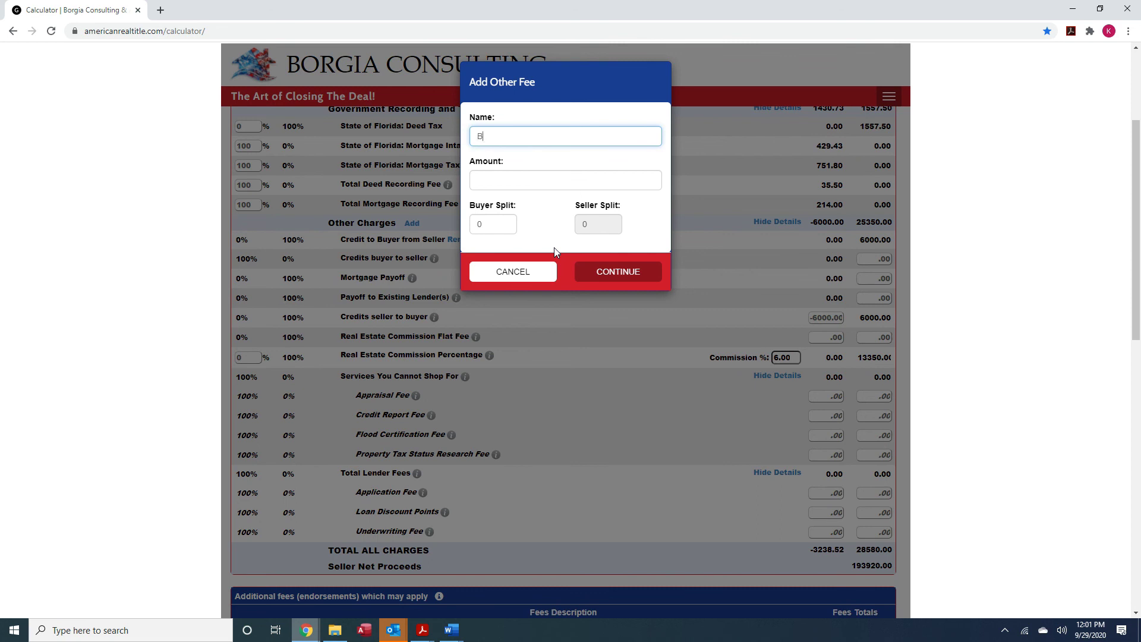
{"action": "type", "text": "roker Fee"}
{"action": "key", "text": "Tab"}
{"action": "type", "text": "195"}
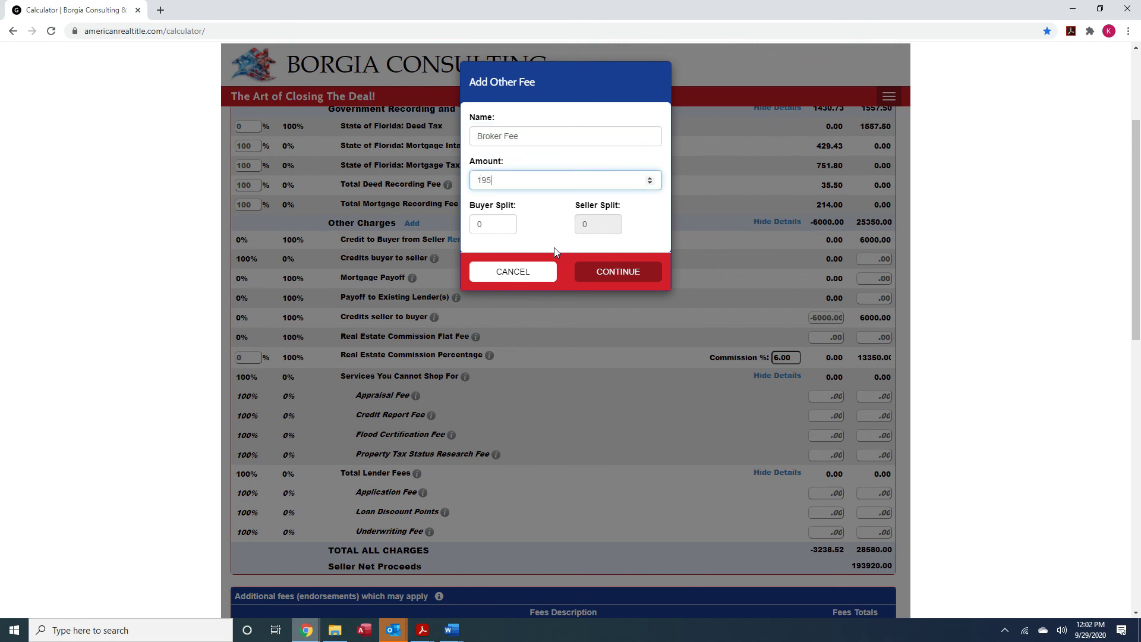
{"action": "left_click", "coordinate": [491, 225]}
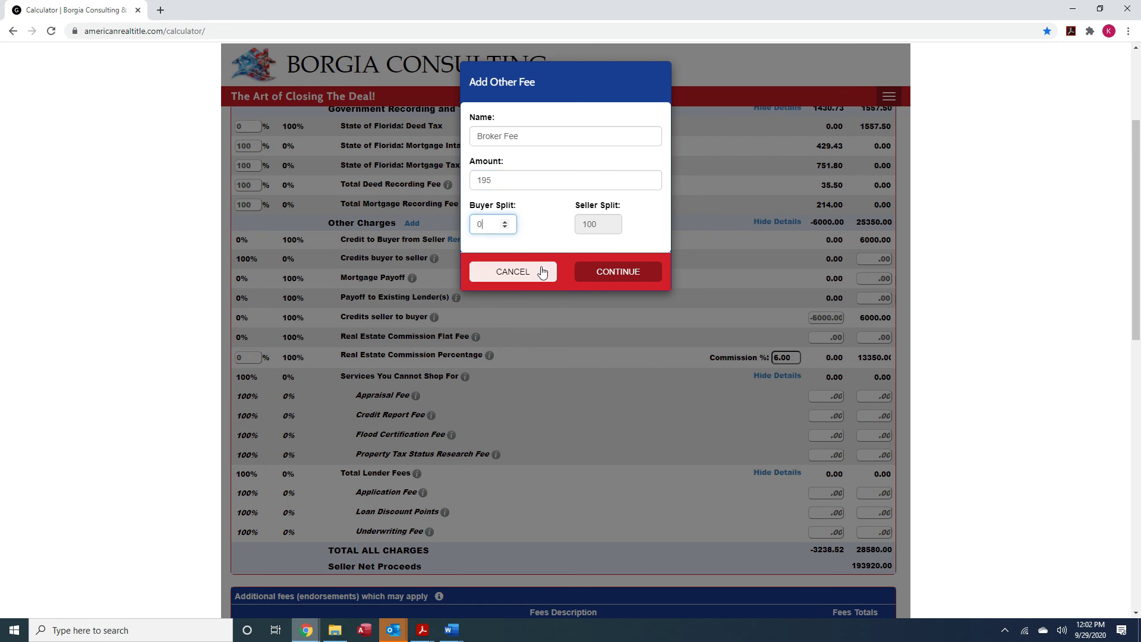
{"action": "left_click", "coordinate": [624, 279]}
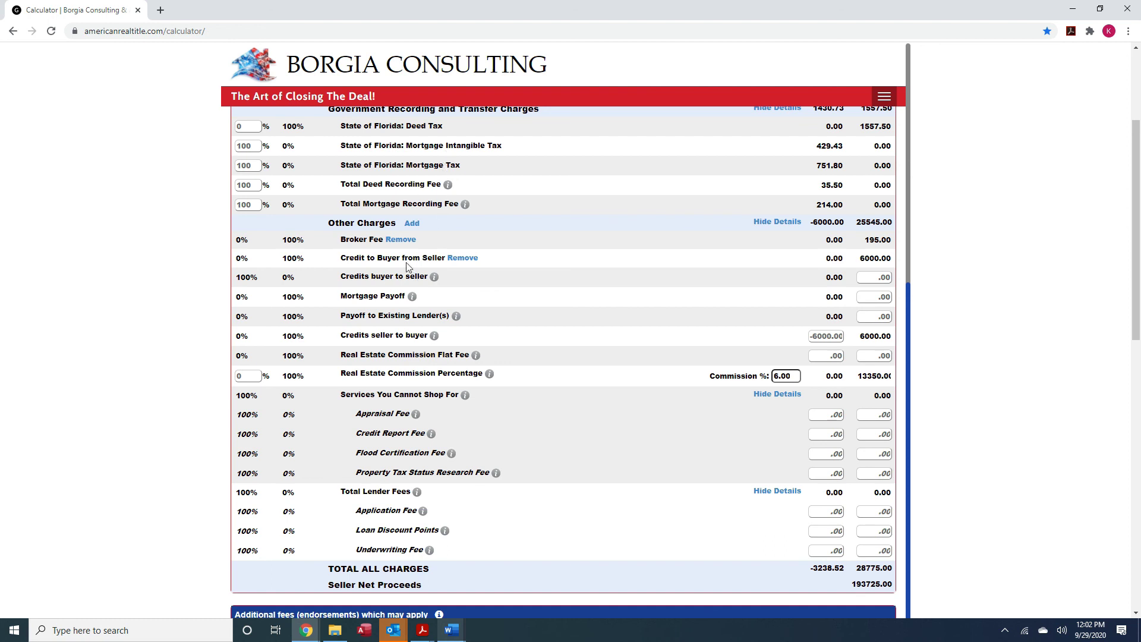
Add a 1200 '2020 Taxes Paid by Seller' charge paid entirely by the seller
{"action": "left_click", "coordinate": [414, 226]}
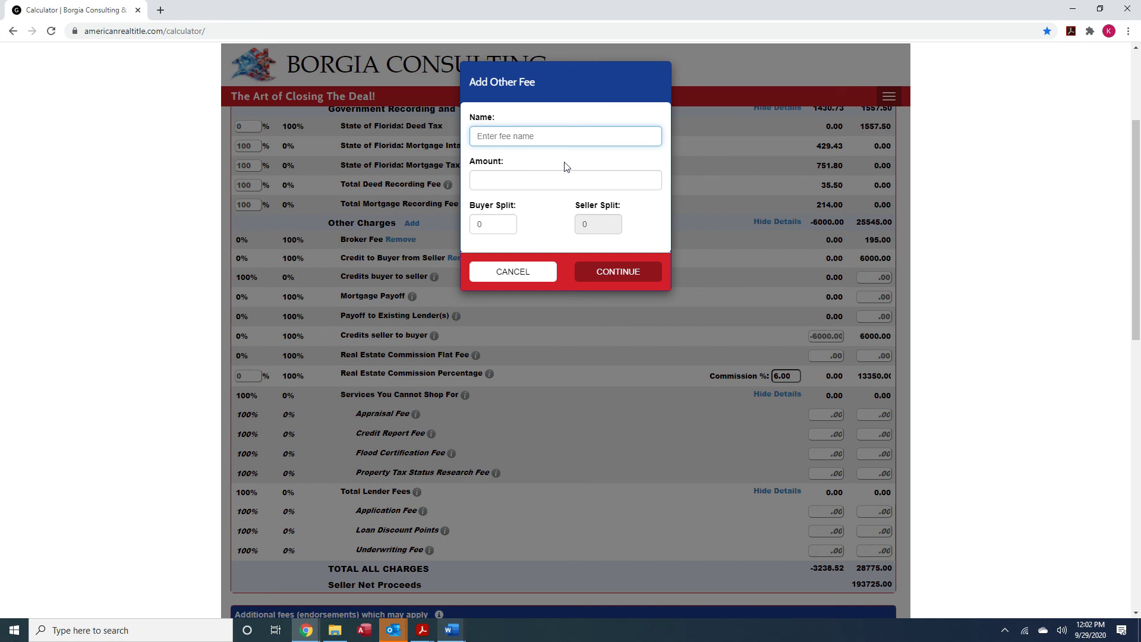
{"action": "type", "text": "2020 Taxes Paid by Seller"}
{"action": "key", "text": "Tab"}
{"action": "type", "text": "1200"}
{"action": "left_click", "coordinate": [486, 223]}
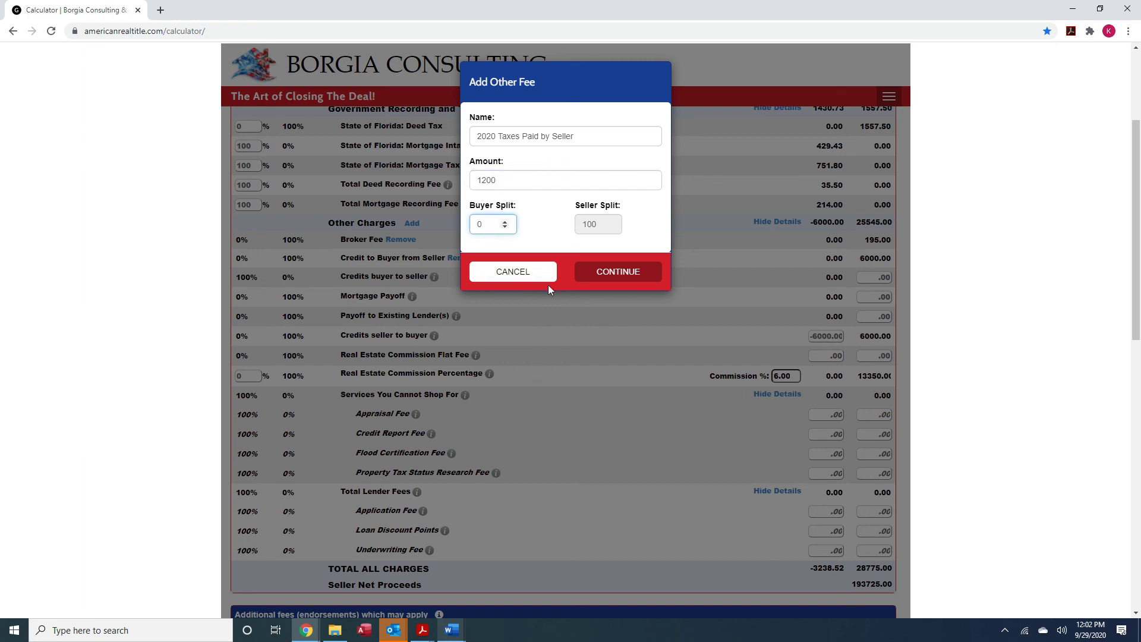
{"action": "left_click", "coordinate": [606, 277]}
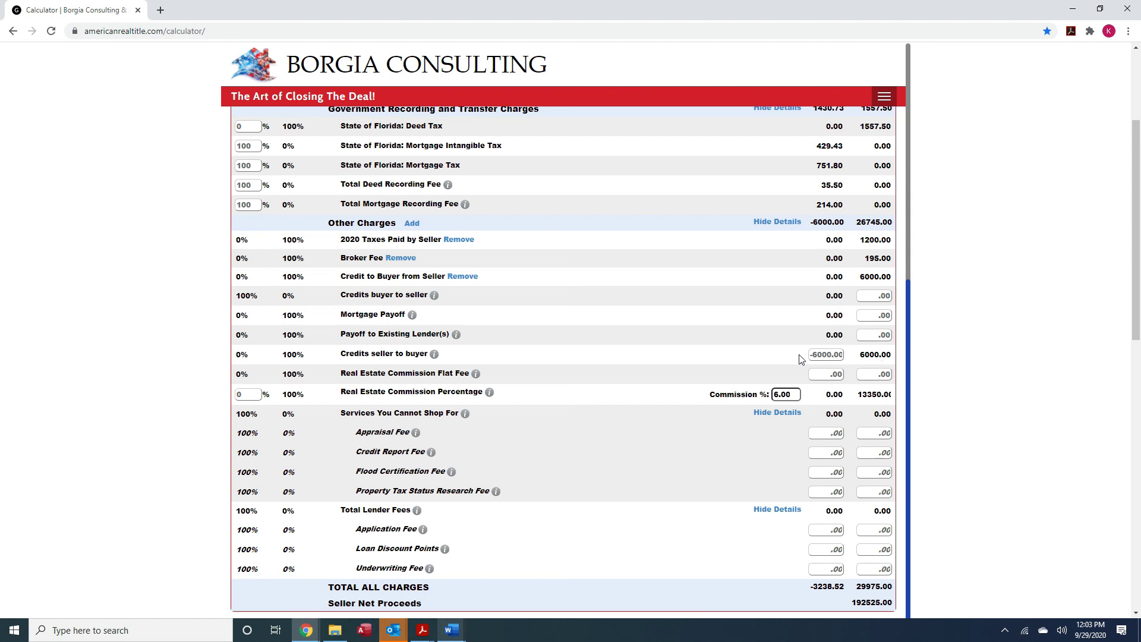
Remove the Credit to Buyer from Seller charge
{"action": "left_click", "coordinate": [463, 275]}
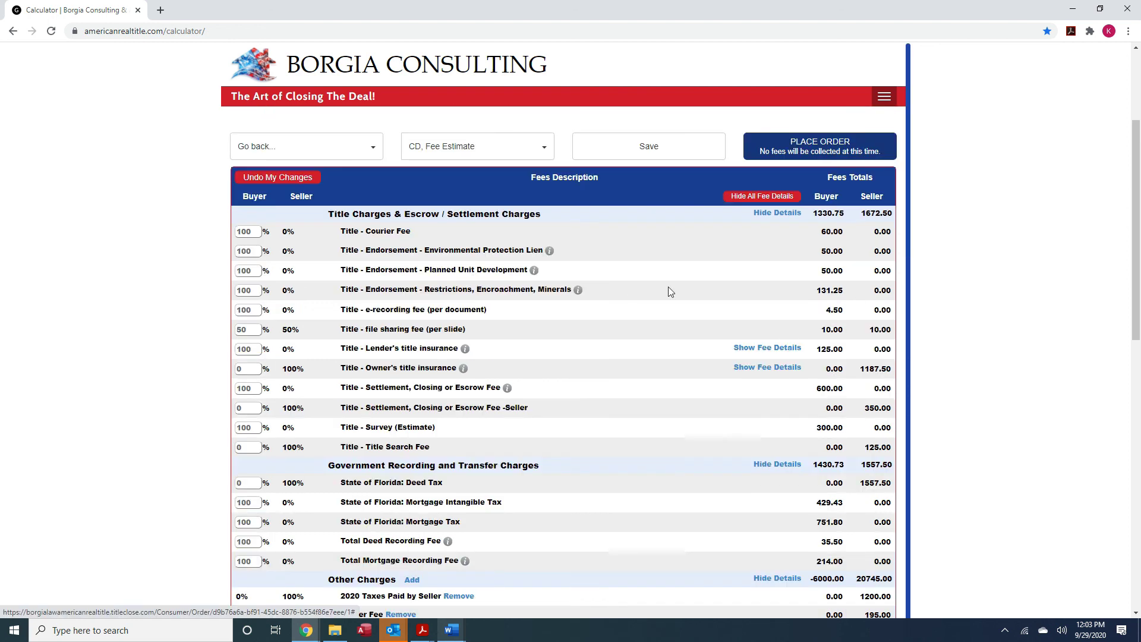
{"action": "scroll", "coordinate": [694, 451], "scroll_direction": "down", "scroll_amount": 3}
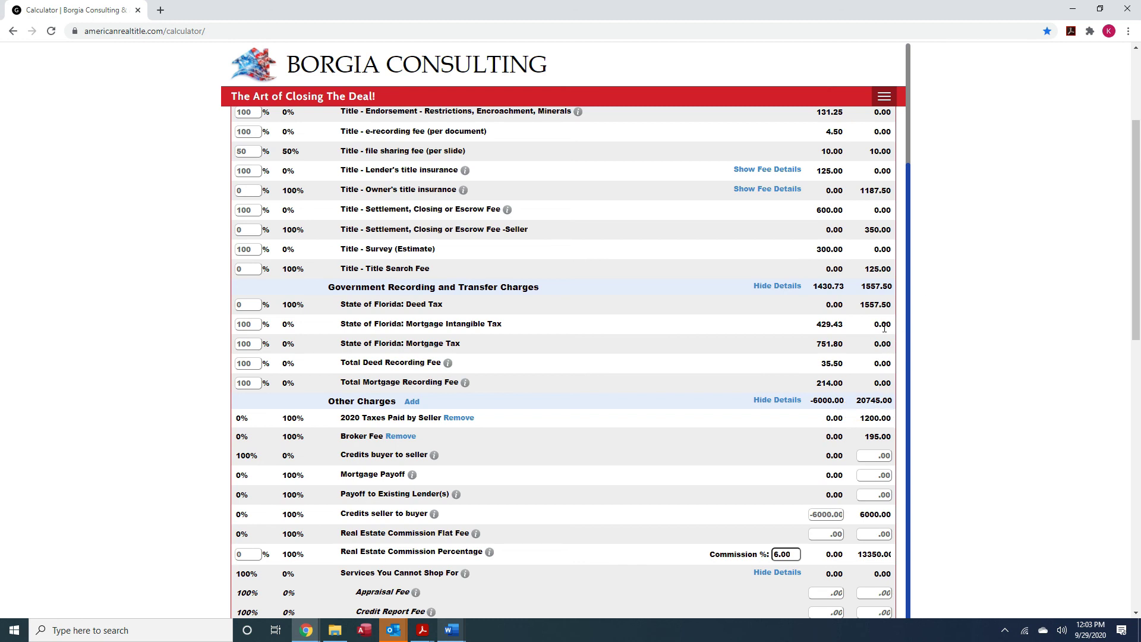
{"action": "scroll", "coordinate": [713, 502], "scroll_direction": "down", "scroll_amount": 1}
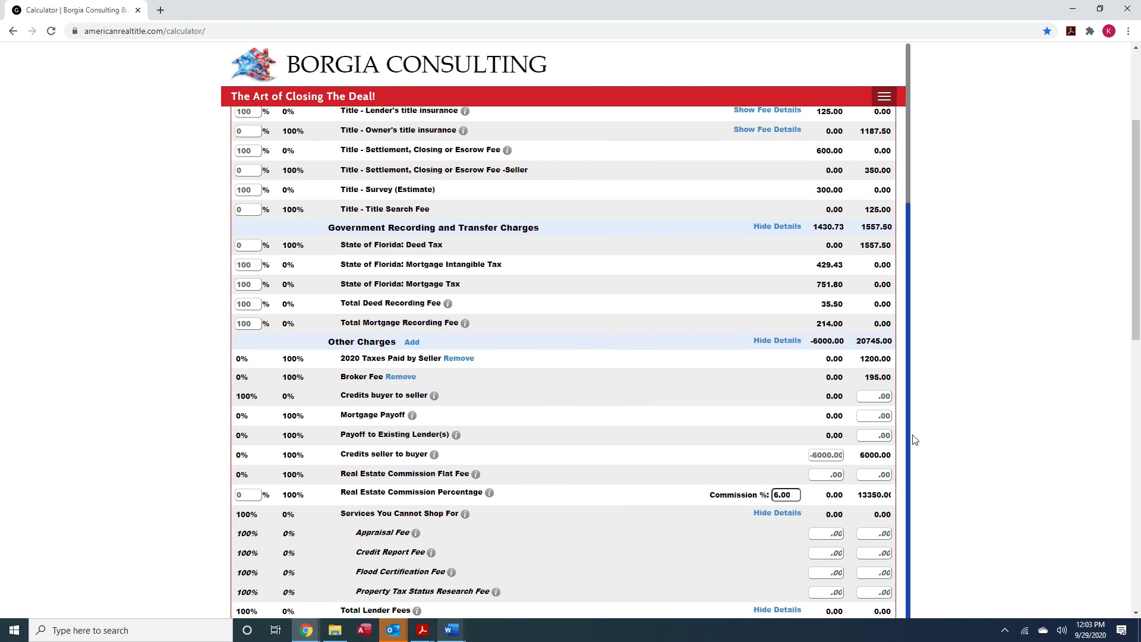
{"action": "scroll", "coordinate": [538, 450], "scroll_direction": "down", "scroll_amount": 1}
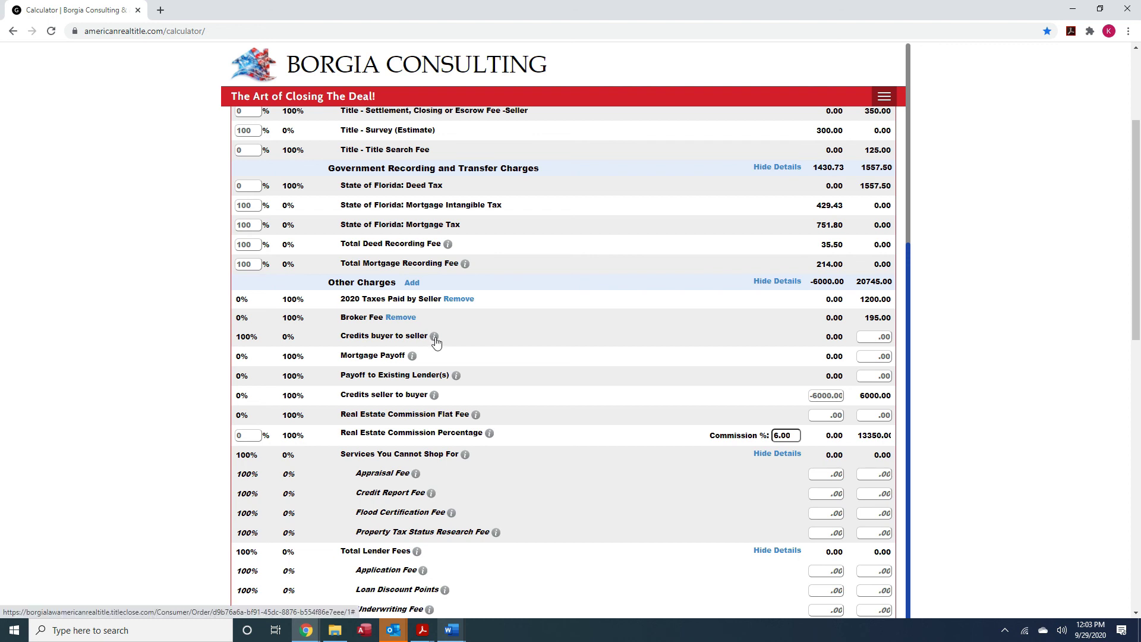
Set the seller-column Credits buyer to seller amount to 550
{"action": "left_click", "coordinate": [877, 337]}
{"action": "left_click_drag", "start_coordinate": [891, 336], "coordinate": [878, 337]}
{"action": "type", "text": "550"}
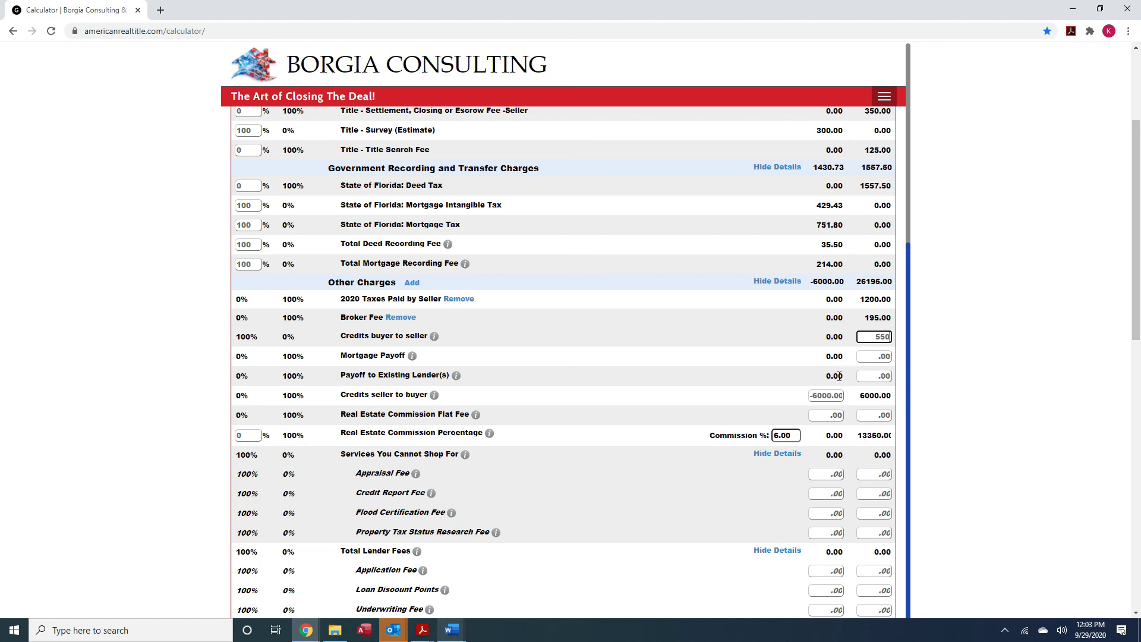
{"action": "key", "text": "Tab"}
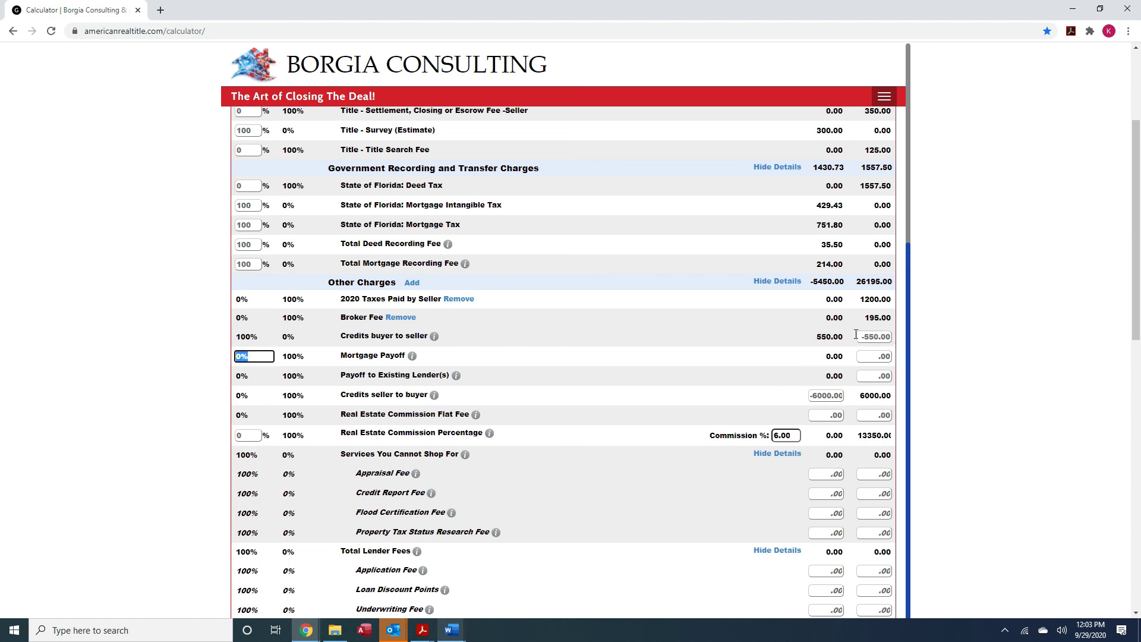
{"action": "left_click", "coordinate": [814, 337]}
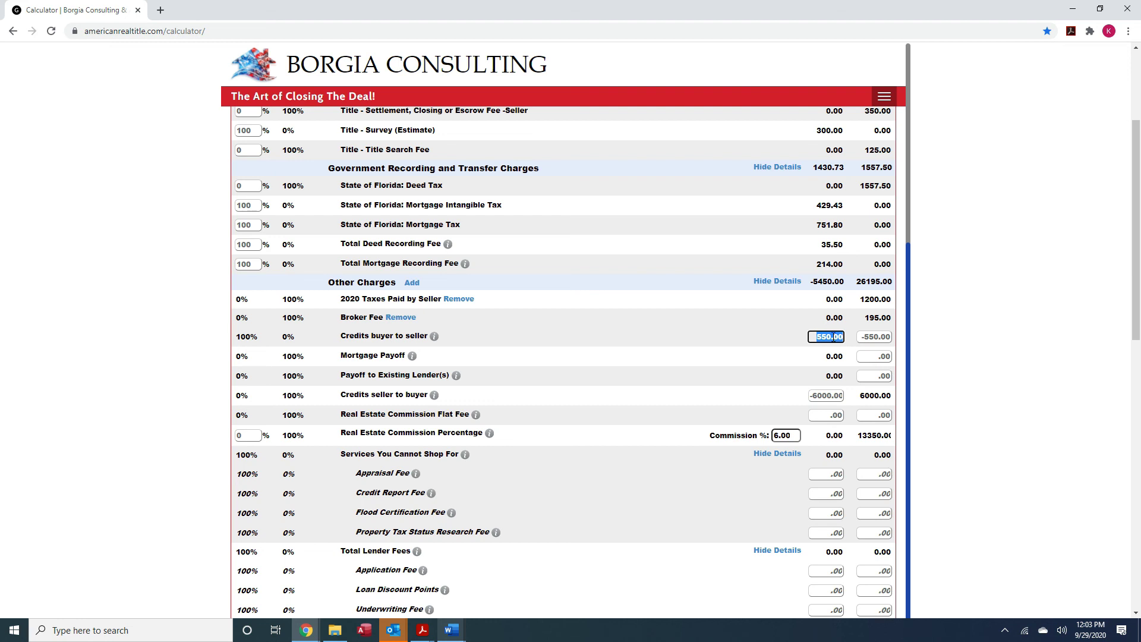
{"action": "left_click", "coordinate": [792, 343]}
Scroll through the itemized fees and check Seller Net Proceeds of 193075.00
{"action": "scroll", "coordinate": [651, 420], "scroll_direction": "up", "scroll_amount": 4}
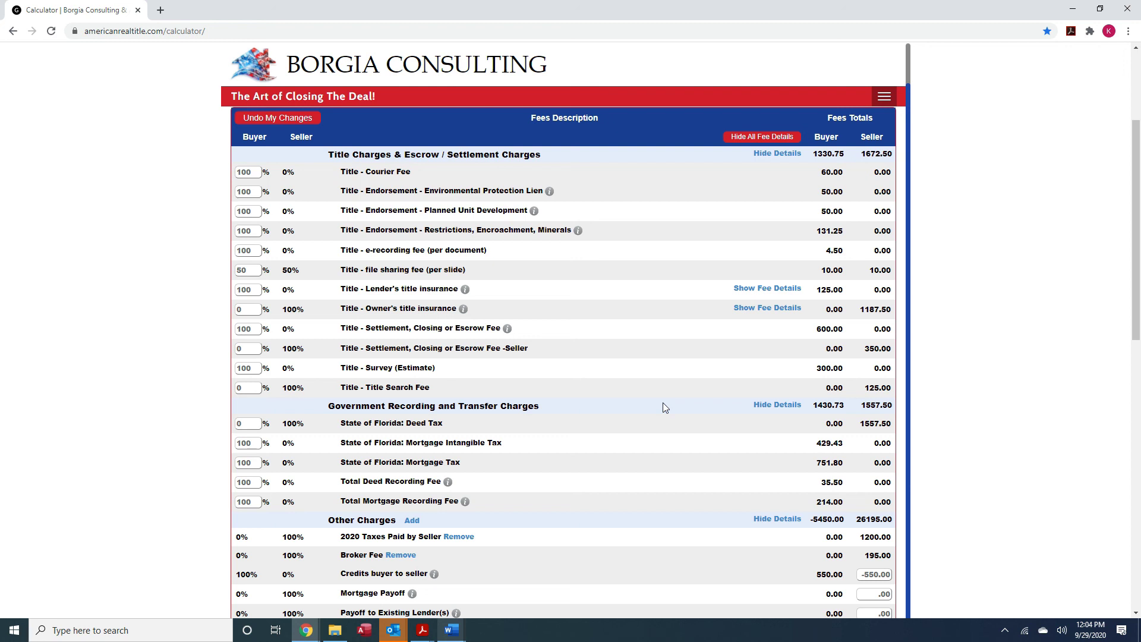
{"action": "scroll", "coordinate": [663, 404], "scroll_direction": "down", "scroll_amount": 1}
{"action": "scroll", "coordinate": [664, 407], "scroll_direction": "down", "scroll_amount": 4}
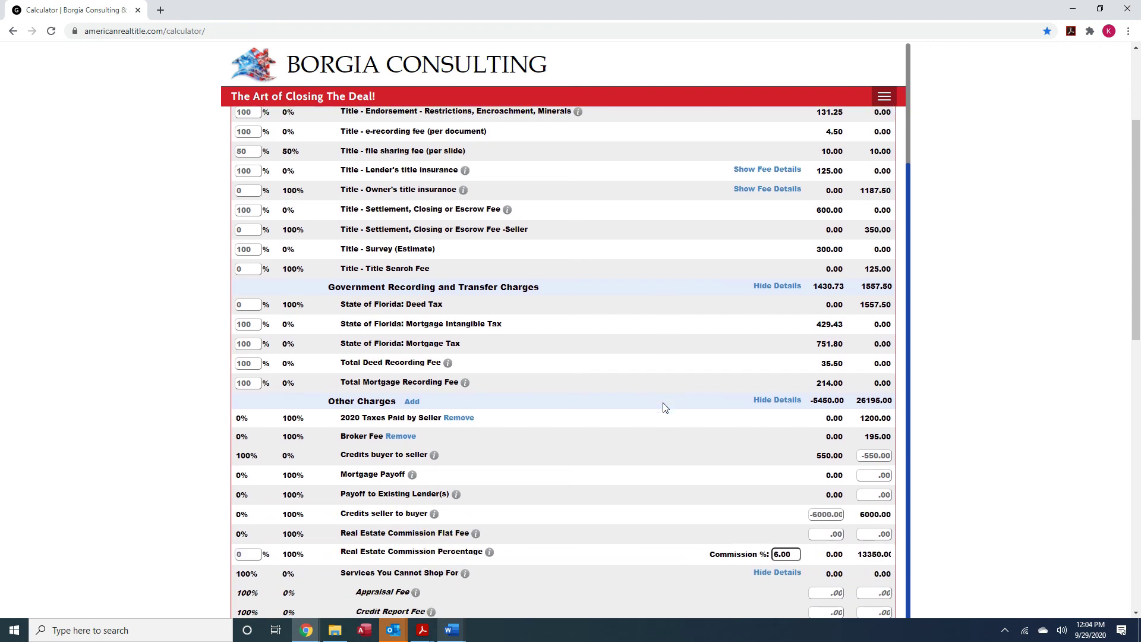
{"action": "scroll", "coordinate": [665, 407], "scroll_direction": "down", "scroll_amount": 3}
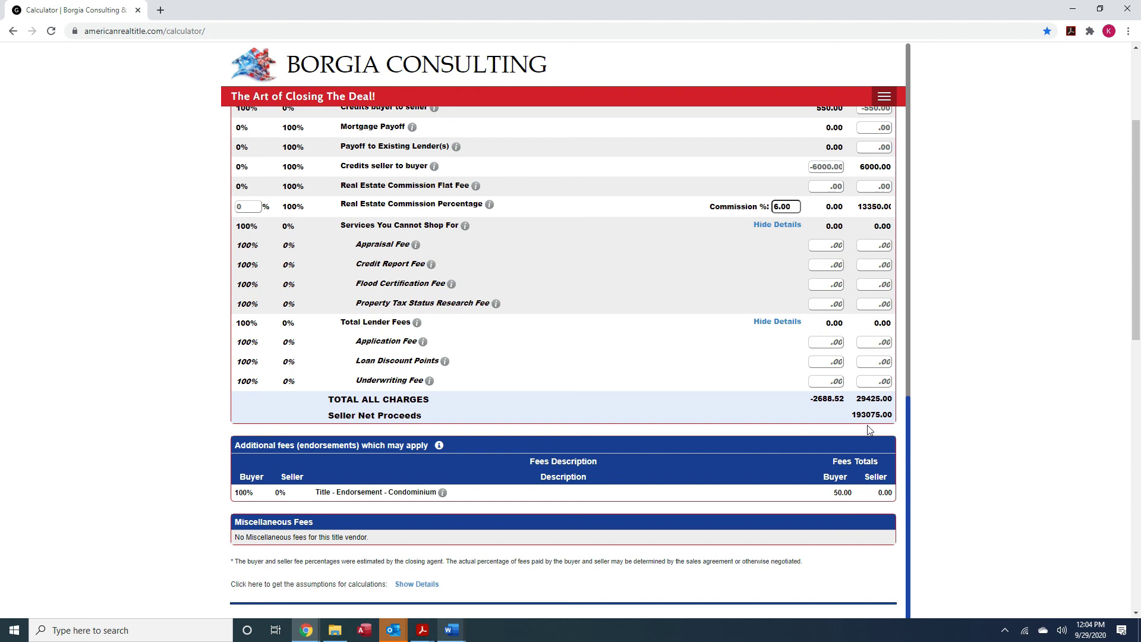
{"action": "left_click_drag", "start_coordinate": [853, 419], "coordinate": [895, 423]}
{"action": "scroll", "coordinate": [667, 374], "scroll_direction": "up", "scroll_amount": 8}
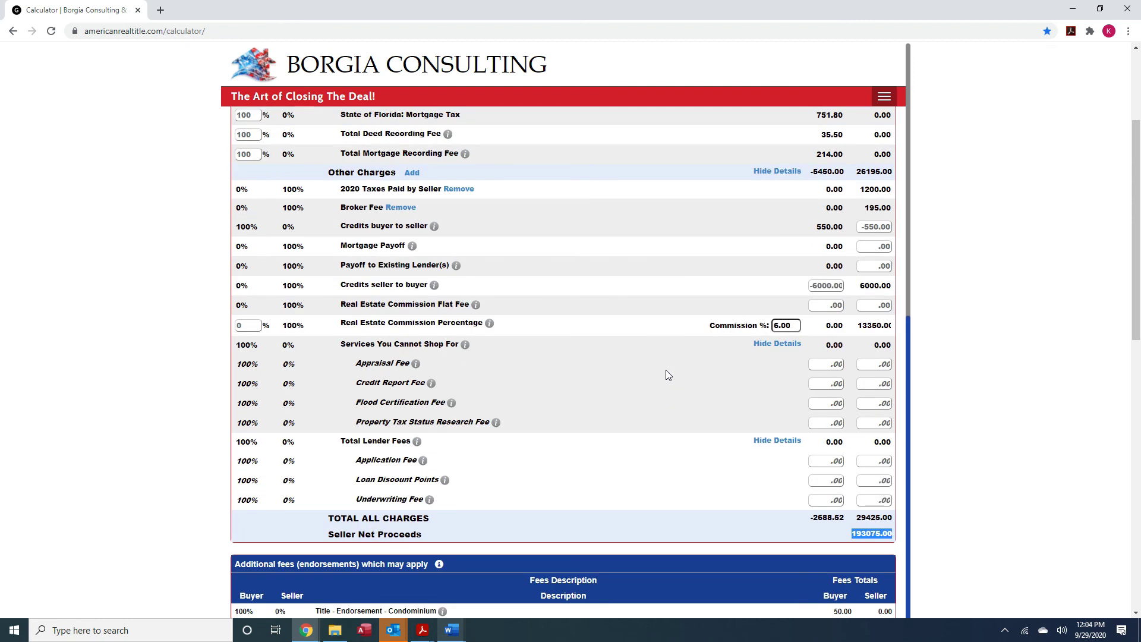
{"action": "scroll", "coordinate": [666, 374], "scroll_direction": "up", "scroll_amount": 2}
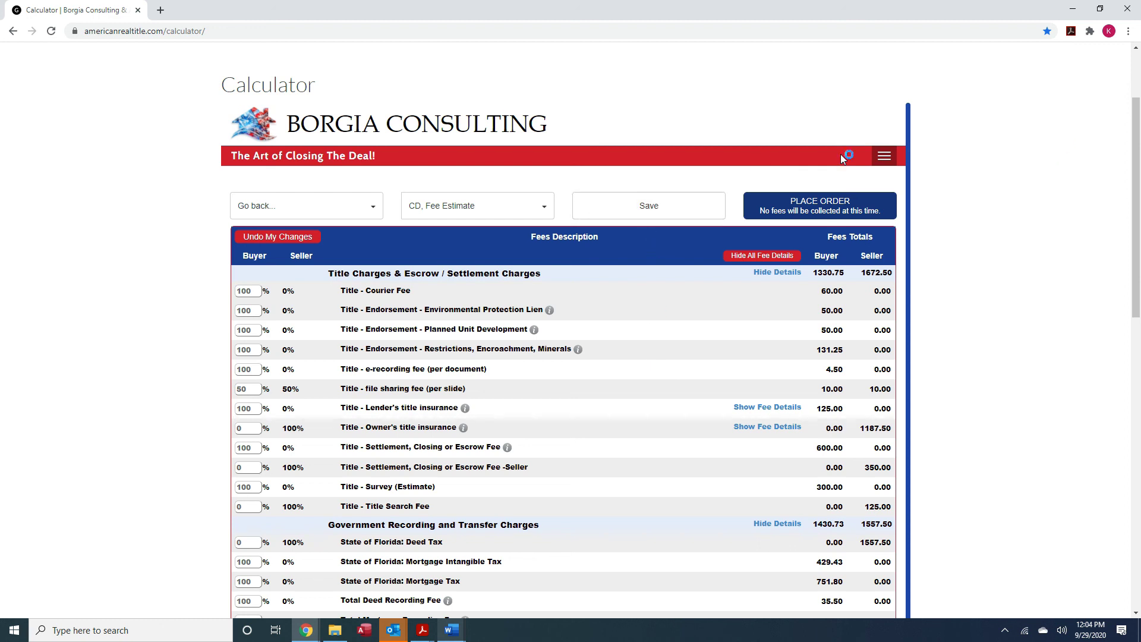
Download the estimate as ClosingDisclosure.pdf and open it from the download bar
{"action": "left_click", "coordinate": [546, 210]}
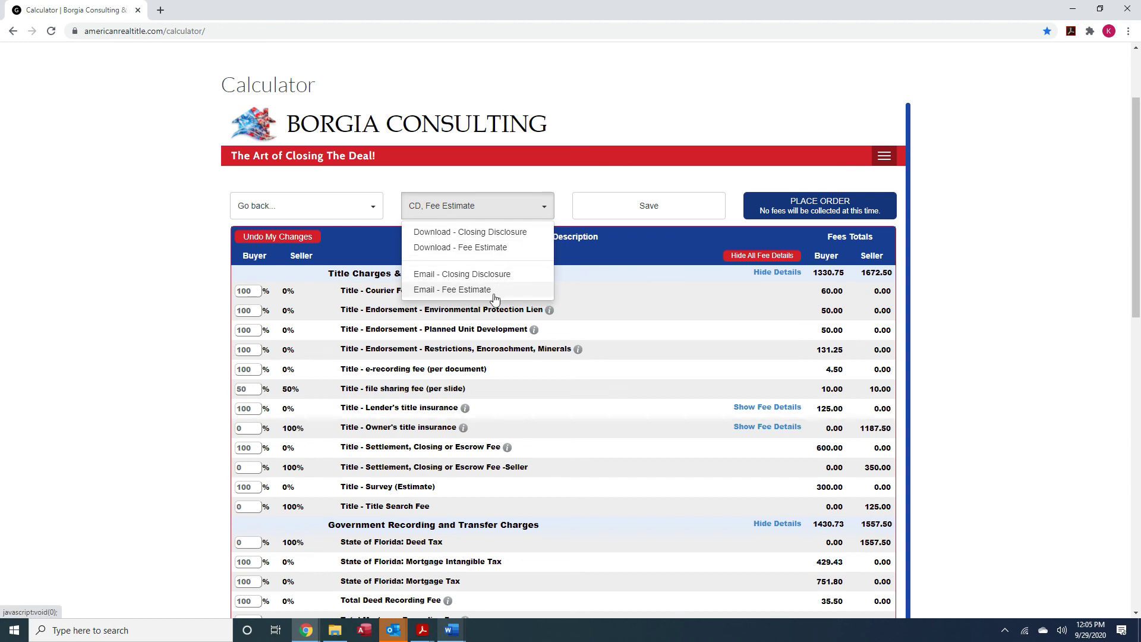
{"action": "left_click", "coordinate": [511, 238]}
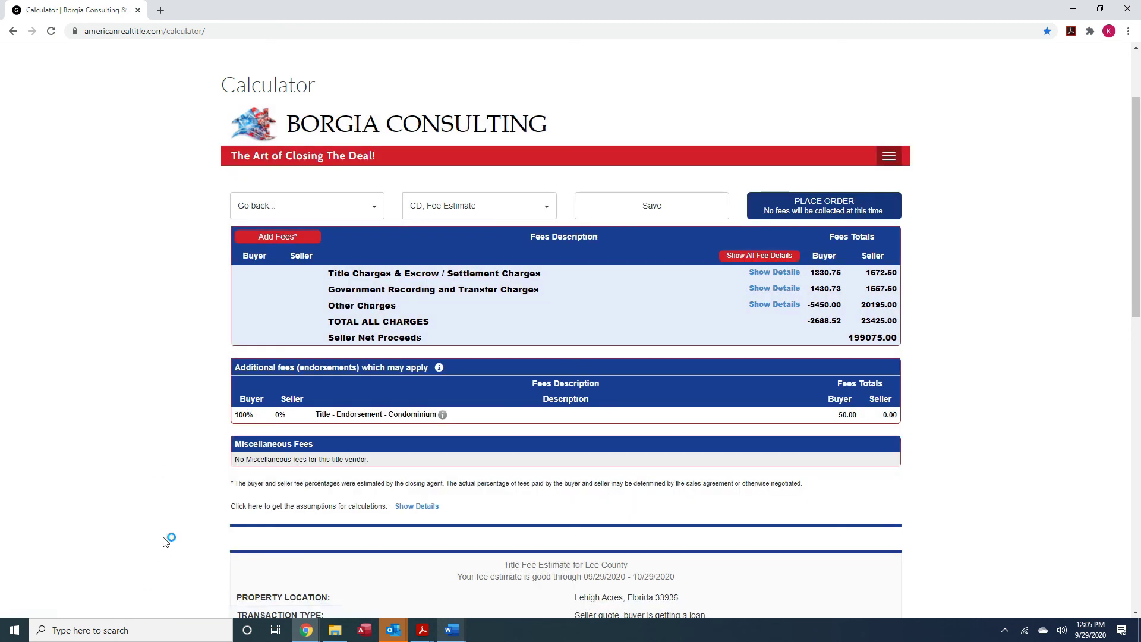
{"action": "left_click", "coordinate": [73, 605]}
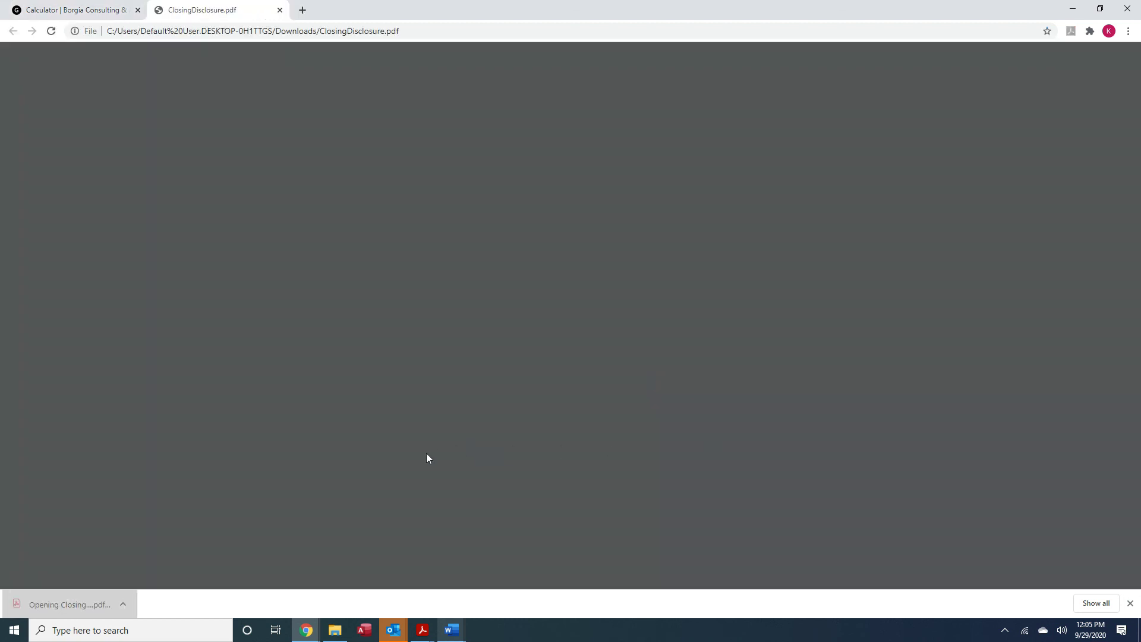
Scroll through all five pages of ClosingDisclosure.pdf, then close its tab
{"action": "scroll", "coordinate": [709, 416], "scroll_direction": "down", "scroll_amount": 15}
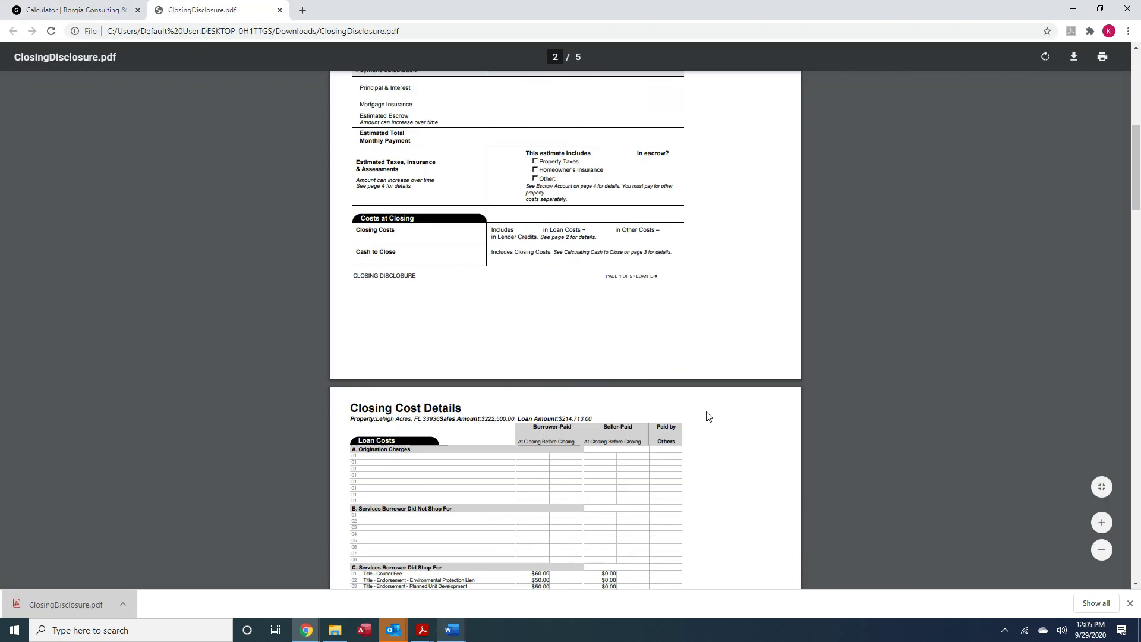
{"action": "scroll", "coordinate": [708, 416], "scroll_direction": "down", "scroll_amount": 12}
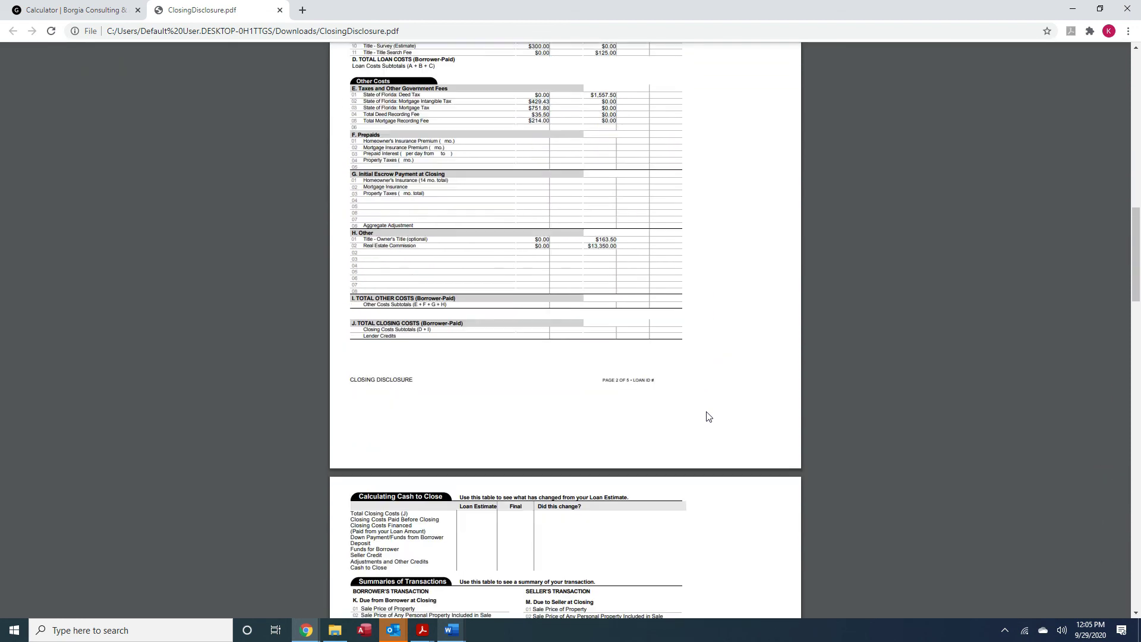
{"action": "scroll", "coordinate": [709, 416], "scroll_direction": "down", "scroll_amount": 15}
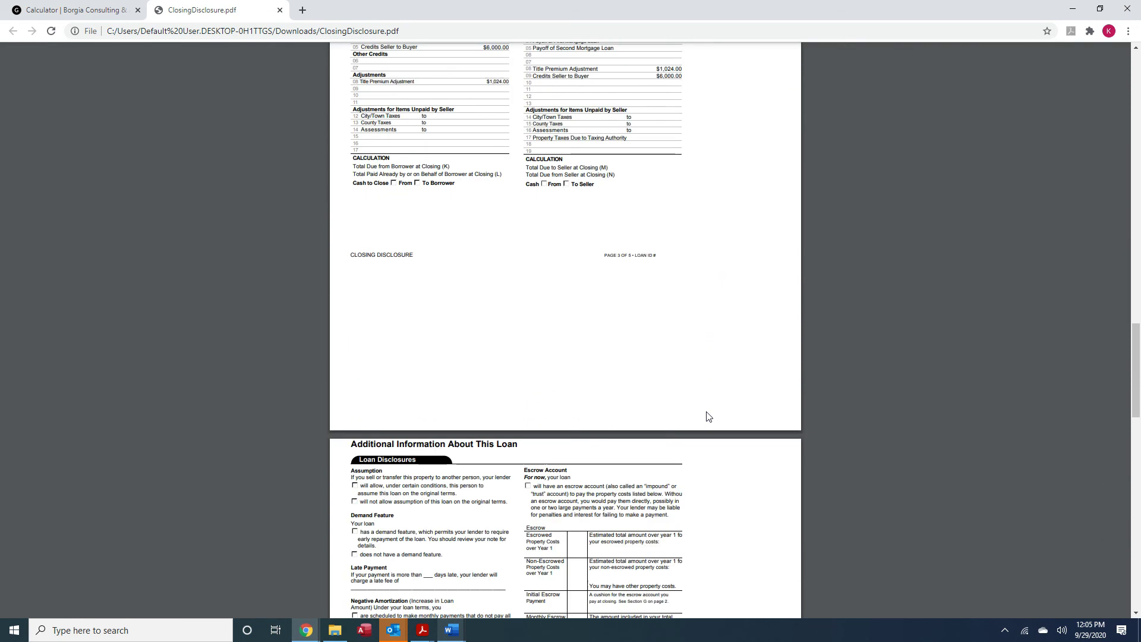
{"action": "scroll", "coordinate": [708, 416], "scroll_direction": "down", "scroll_amount": 5}
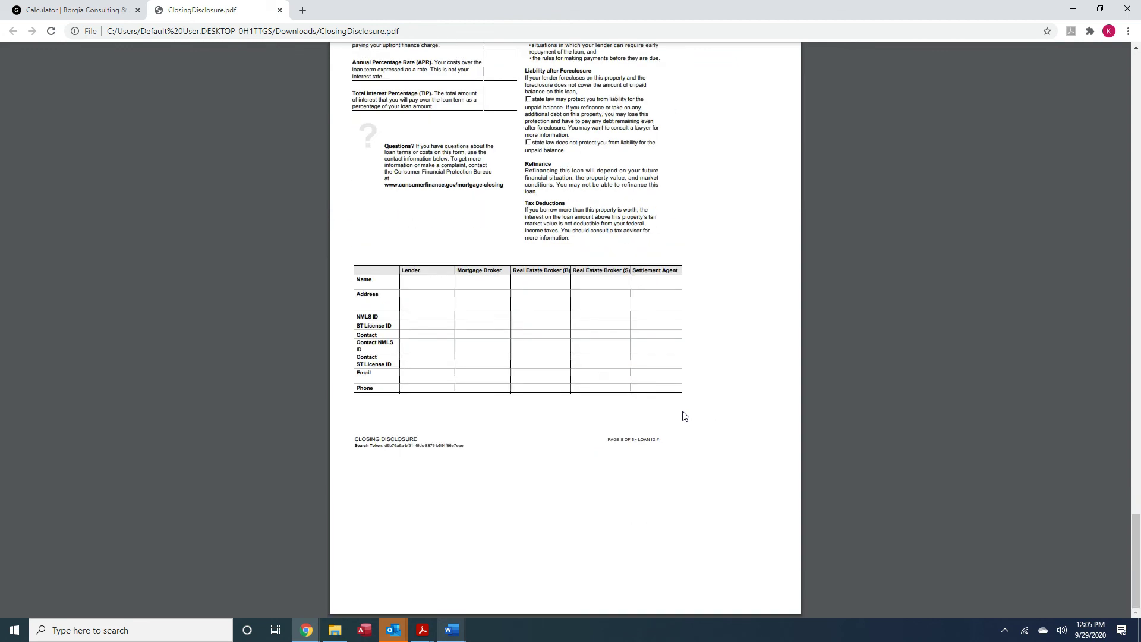
{"action": "left_click", "coordinate": [279, 11]}
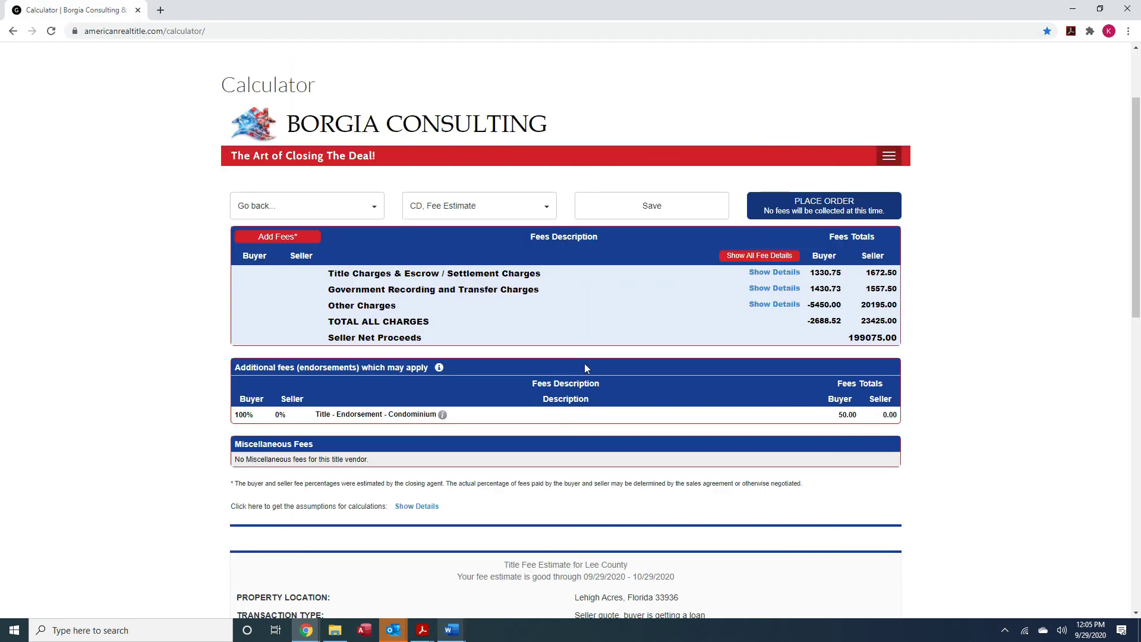
Download the Fee Estimate PDF as FeeEstimate (5).pdf and open it from the download bar
{"action": "left_click", "coordinate": [528, 213]}
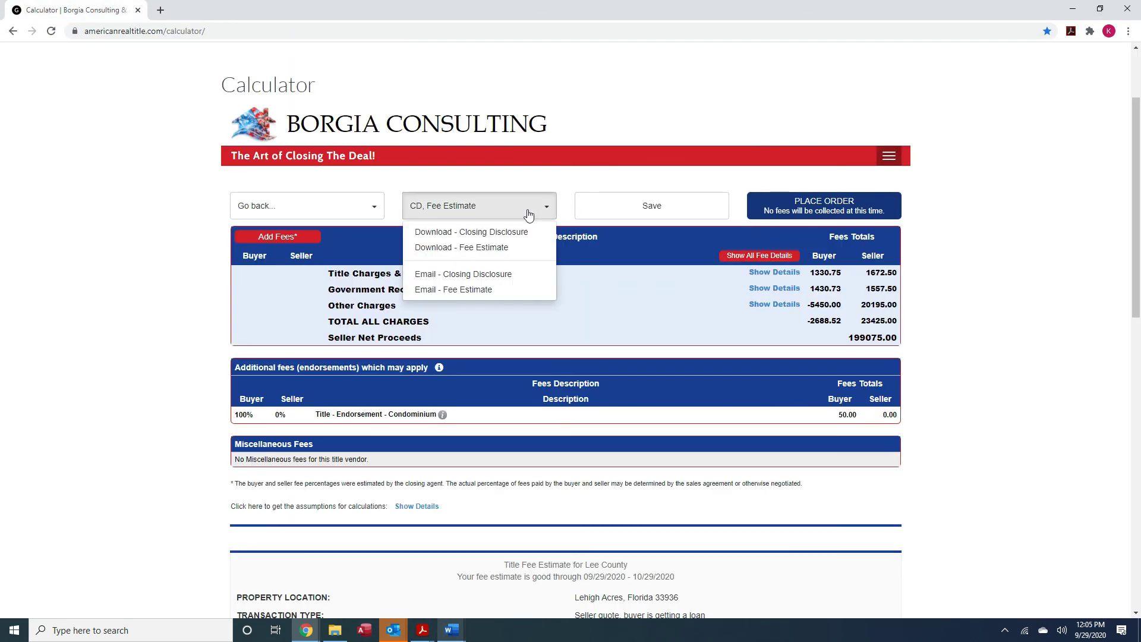
{"action": "left_click", "coordinate": [481, 249]}
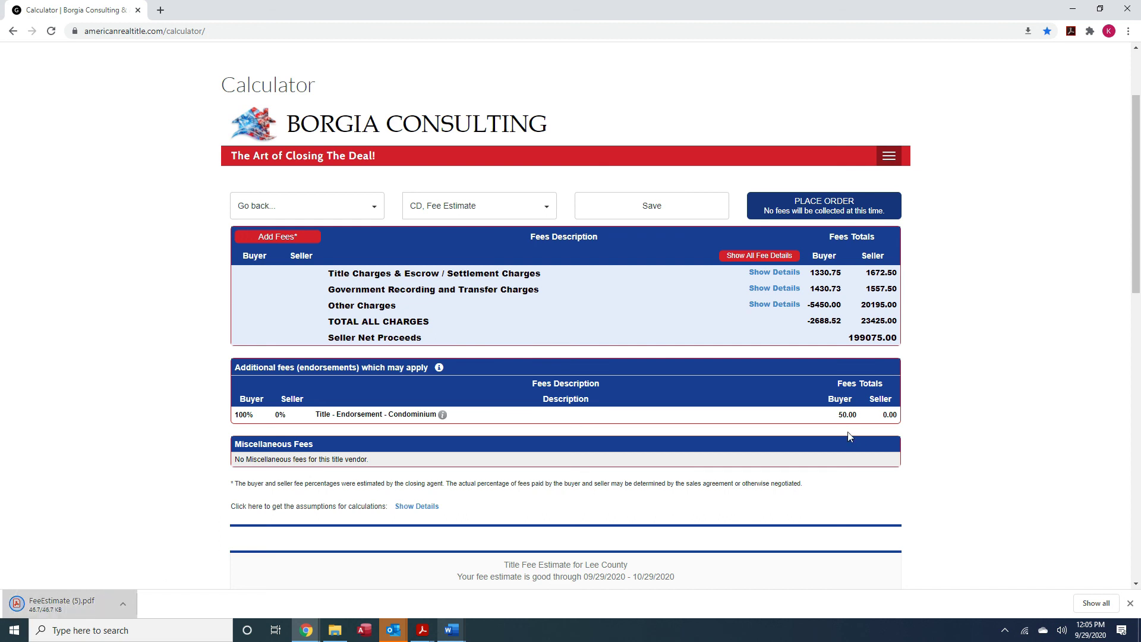
{"action": "left_click", "coordinate": [70, 603]}
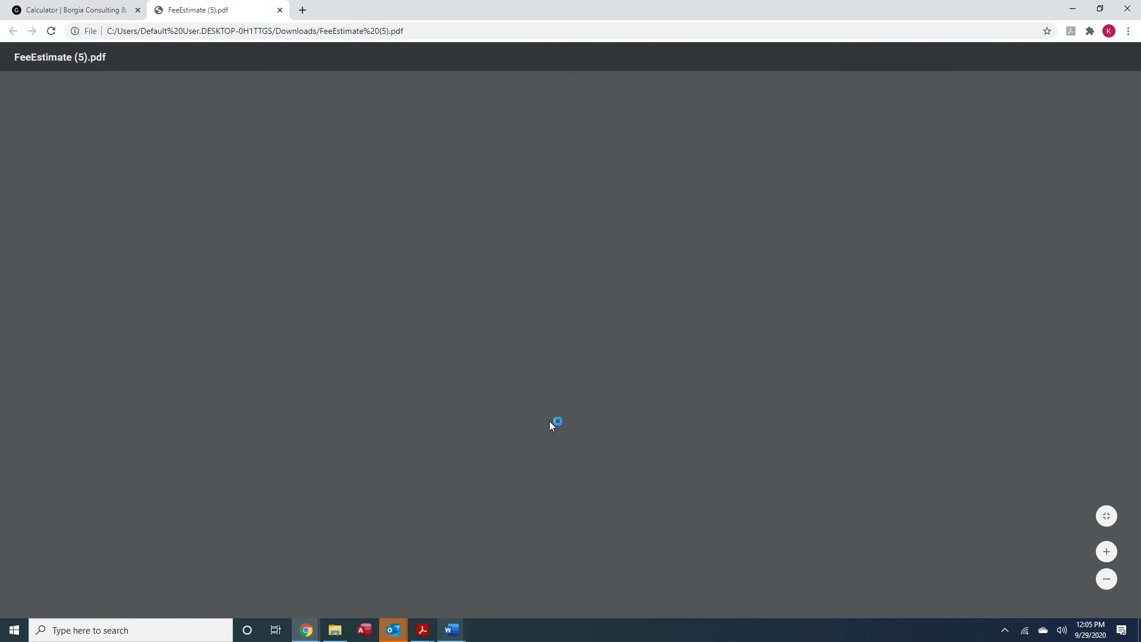
Save the three-page Fee Estimate as Estimate.pdf in the client's network folder, then close the PDF tab
{"action": "scroll", "coordinate": [663, 444], "scroll_direction": "down", "scroll_amount": 9}
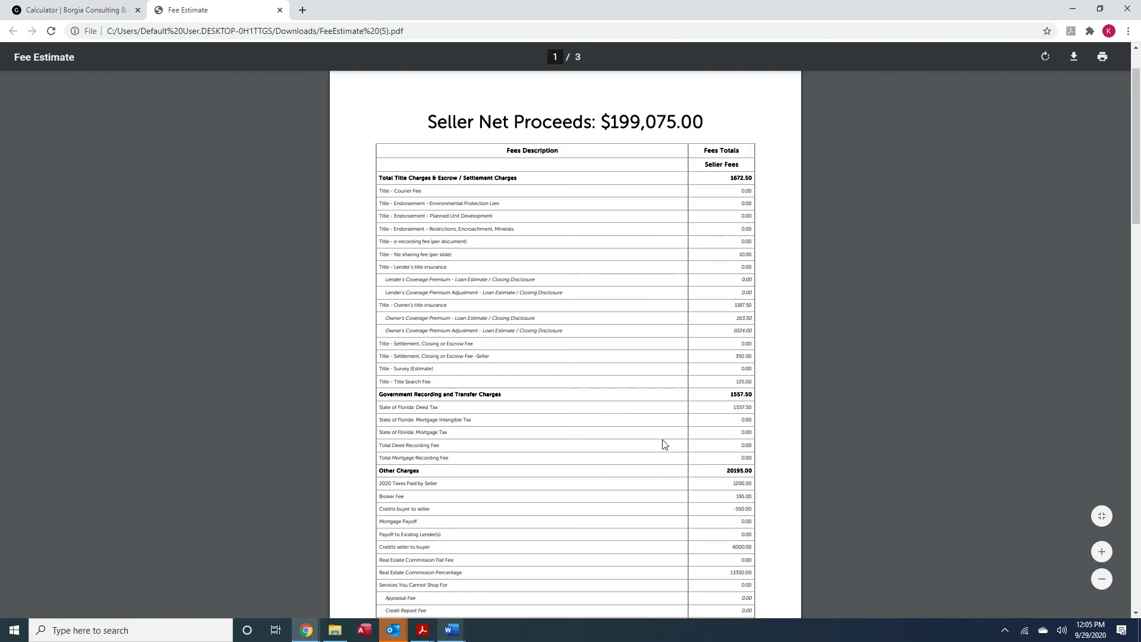
{"action": "scroll", "coordinate": [664, 444], "scroll_direction": "down", "scroll_amount": 5}
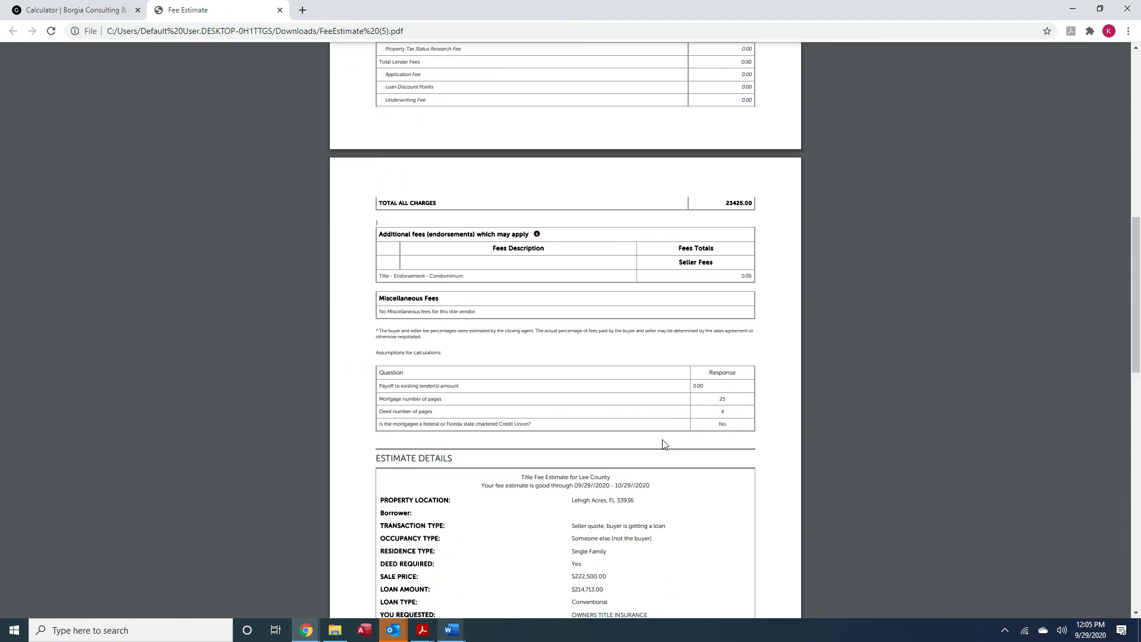
{"action": "scroll", "coordinate": [663, 444], "scroll_direction": "up", "scroll_amount": 12}
{"action": "scroll", "coordinate": [664, 444], "scroll_direction": "up", "scroll_amount": 1}
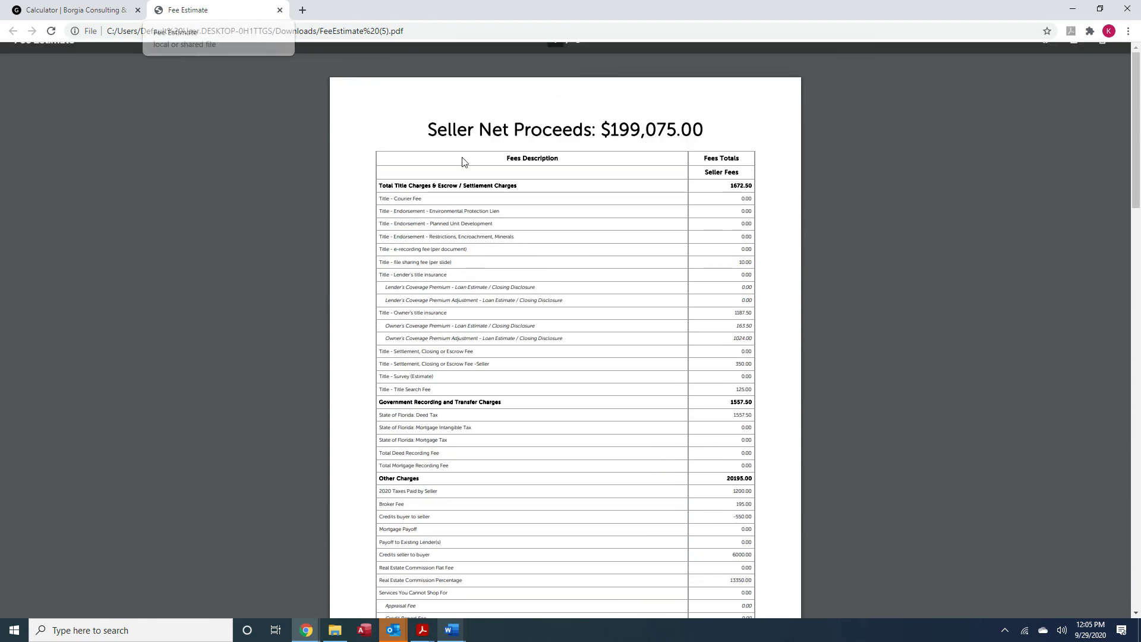
{"action": "right_click", "coordinate": [652, 224]}
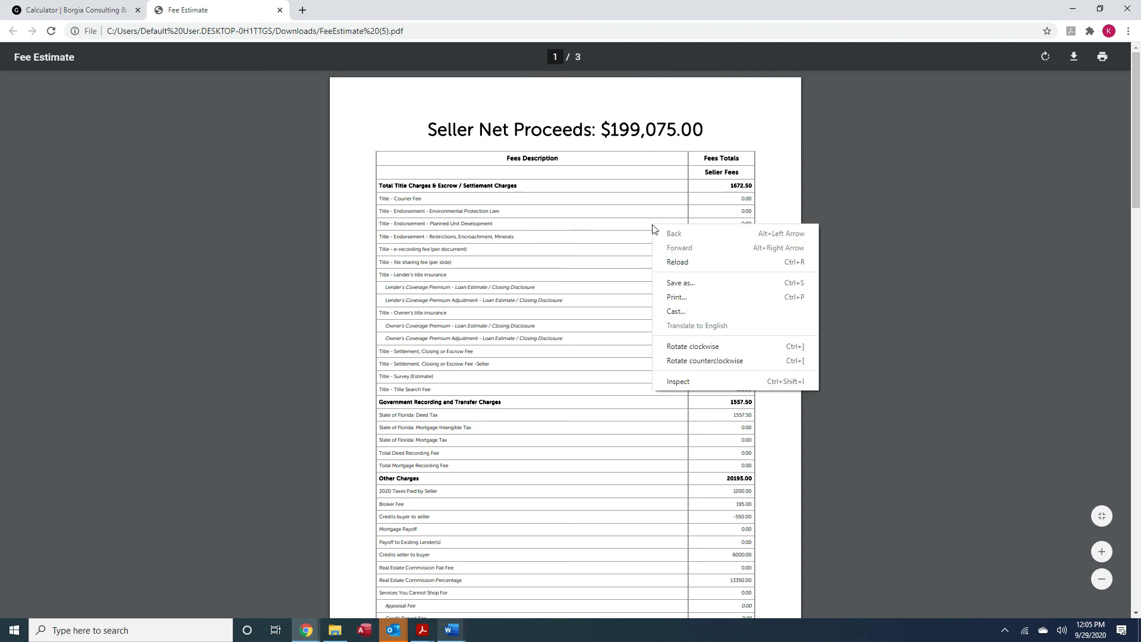
{"action": "left_click", "coordinate": [692, 284]}
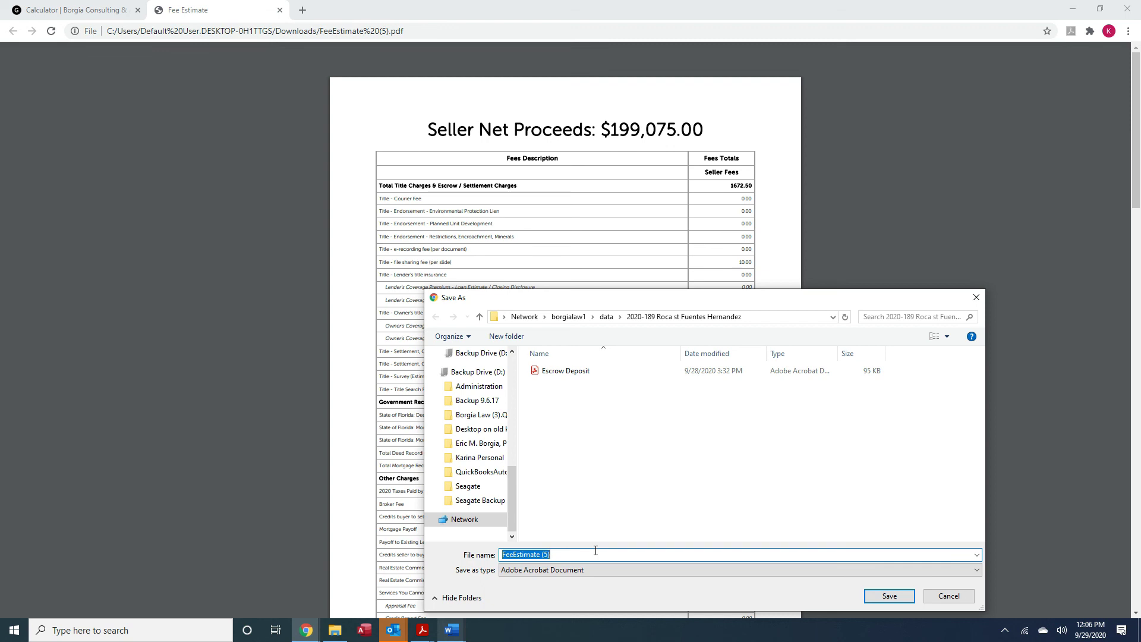
{"action": "type", "text": "Estima"}
{"action": "left_click", "coordinate": [888, 595]}
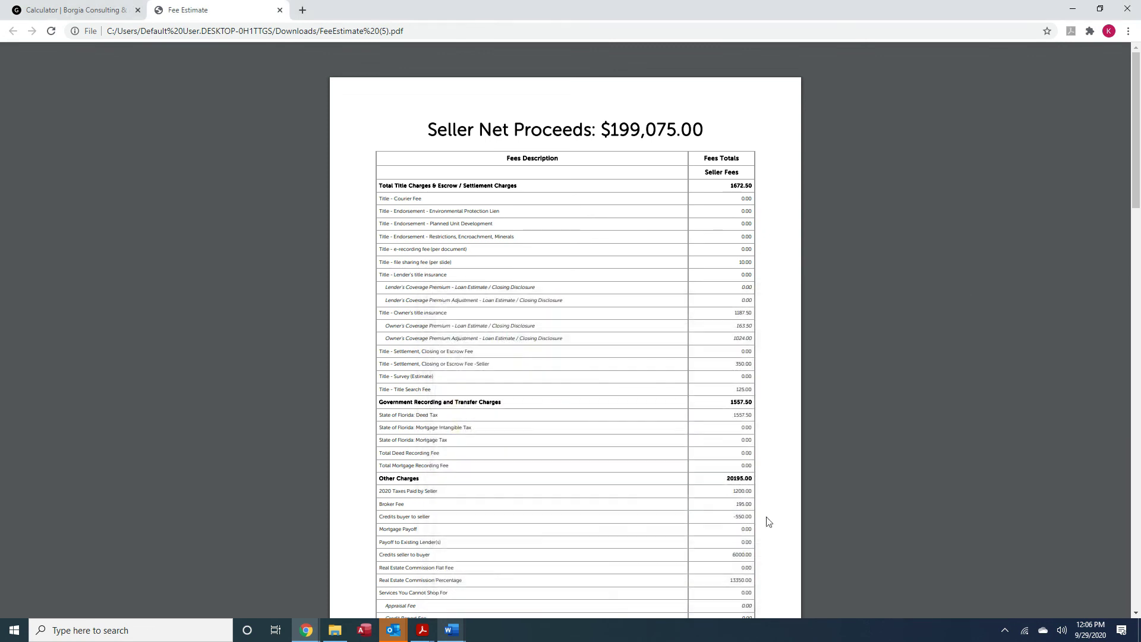
{"action": "left_click", "coordinate": [278, 11]}
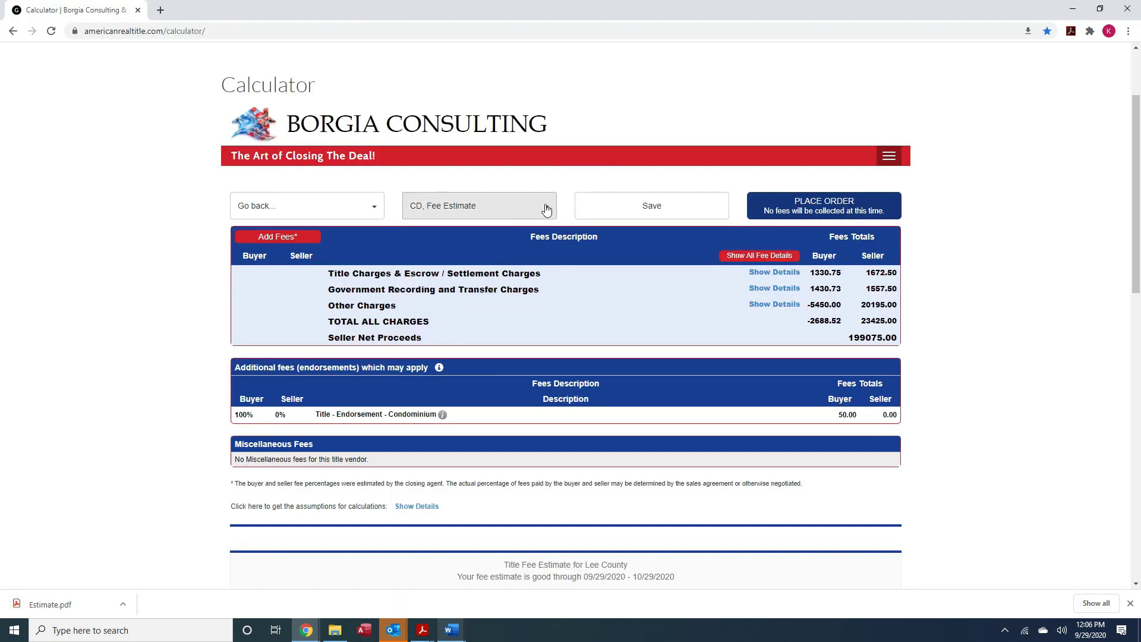
Send the Fee Estimate document by email to the user's own autofilled address
{"action": "left_click", "coordinate": [543, 206]}
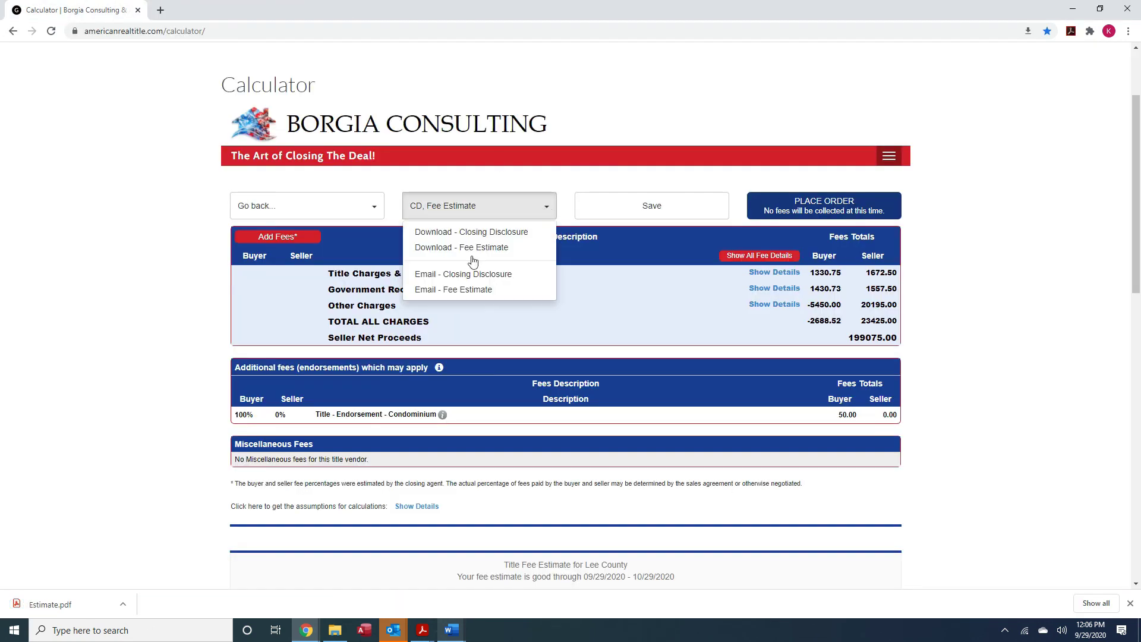
{"action": "left_click", "coordinate": [463, 290]}
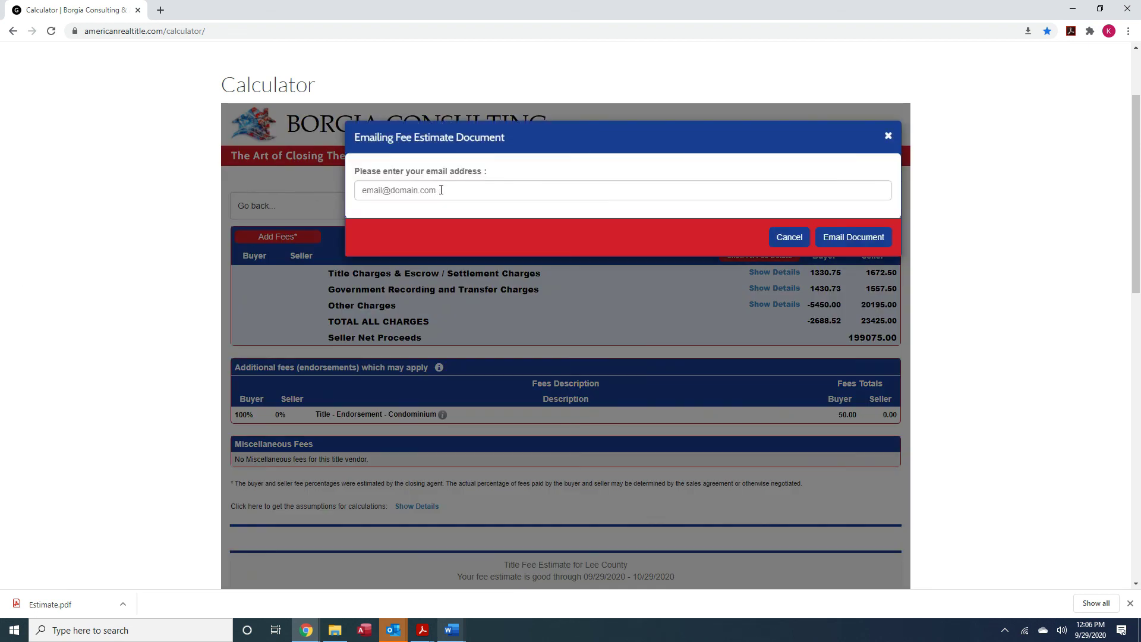
{"action": "left_click", "coordinate": [416, 221]}
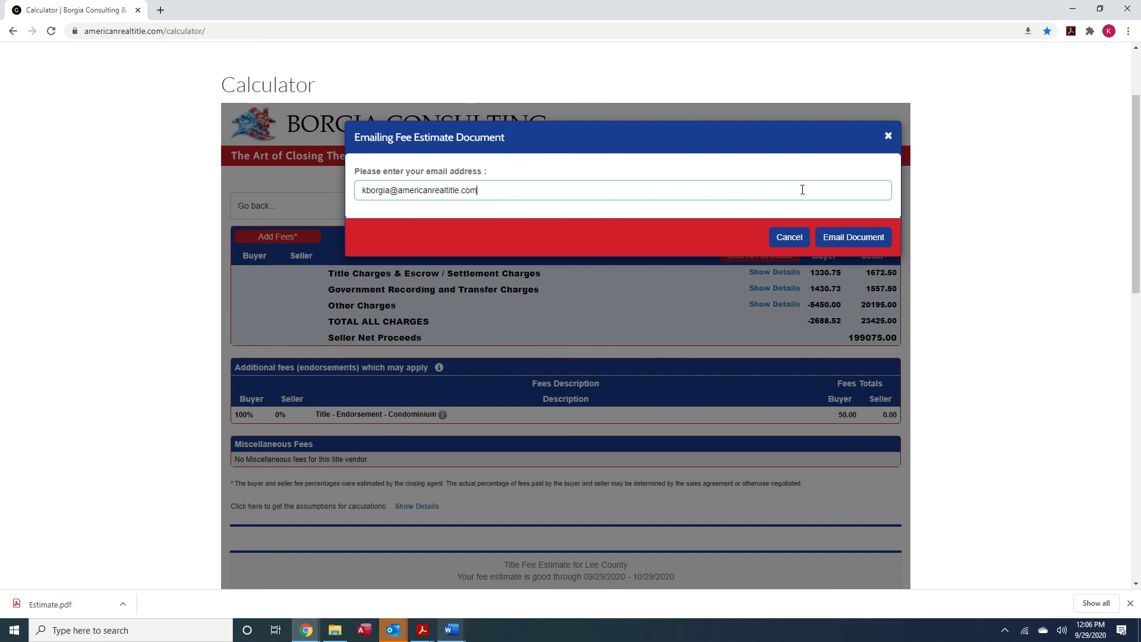
{"action": "left_click", "coordinate": [865, 240]}
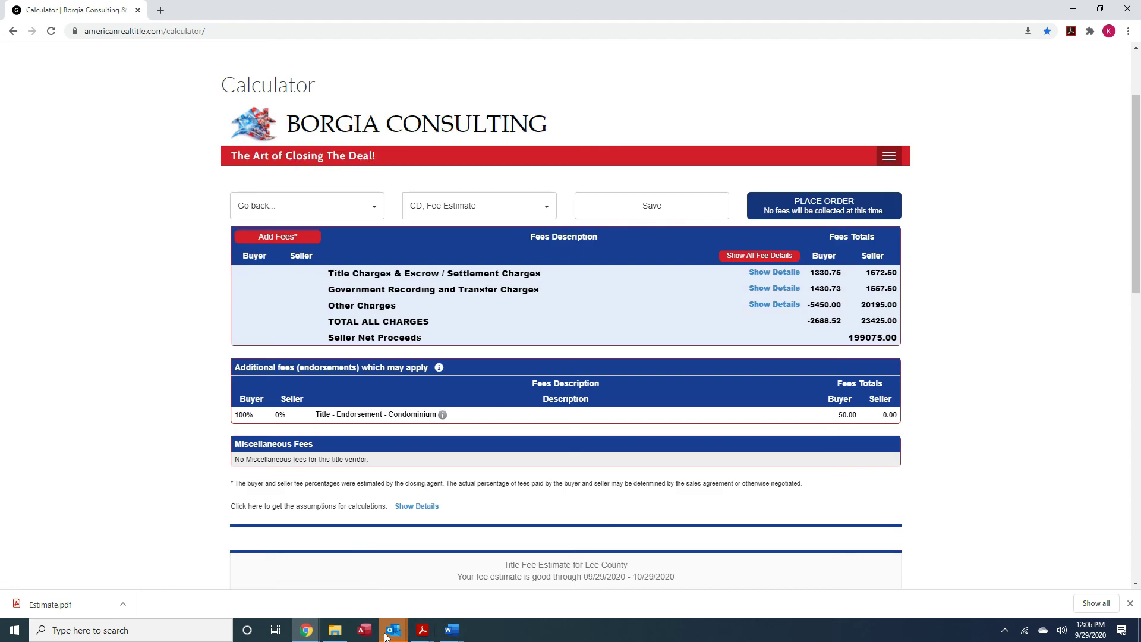
{"action": "mouse_move", "coordinate": [385, 635]}
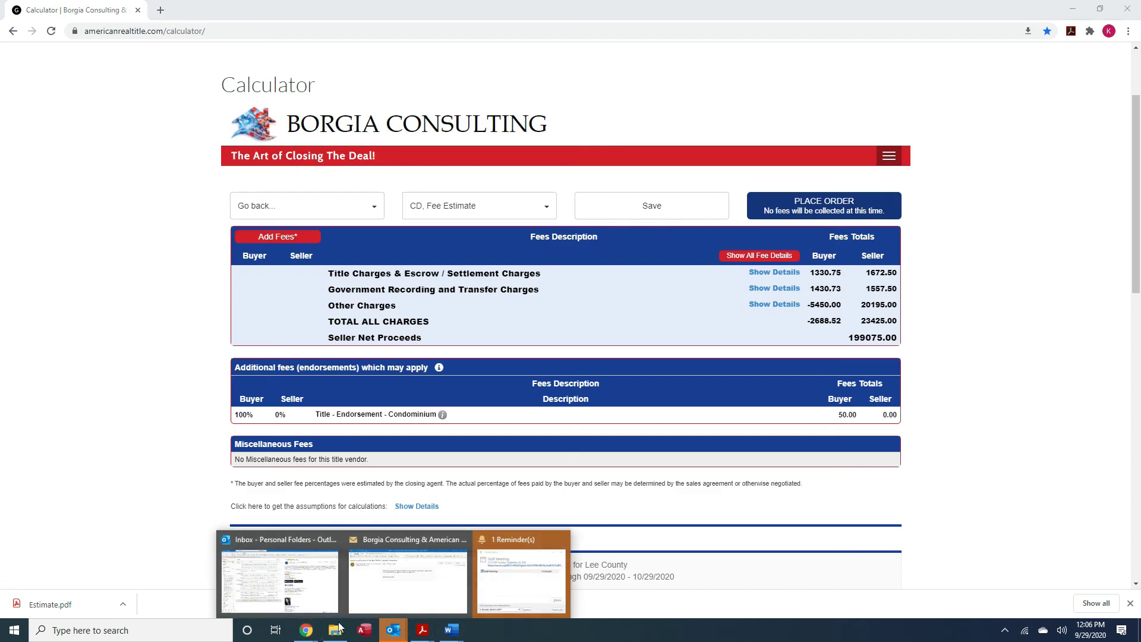
{"action": "left_click", "coordinate": [279, 581]}
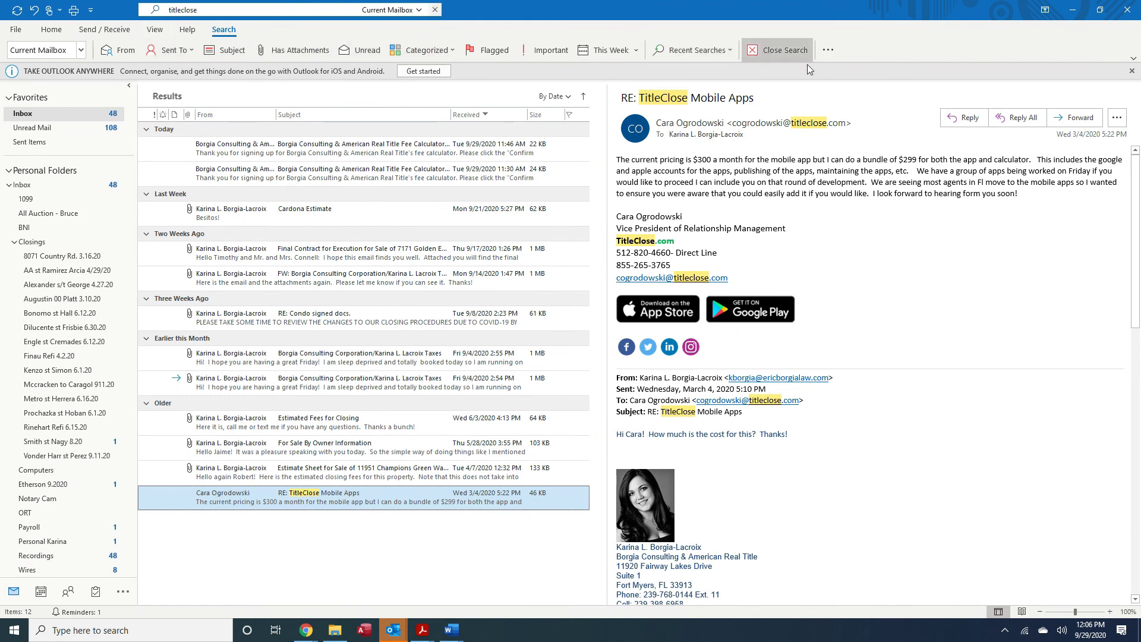
{"action": "left_click", "coordinate": [434, 10]}
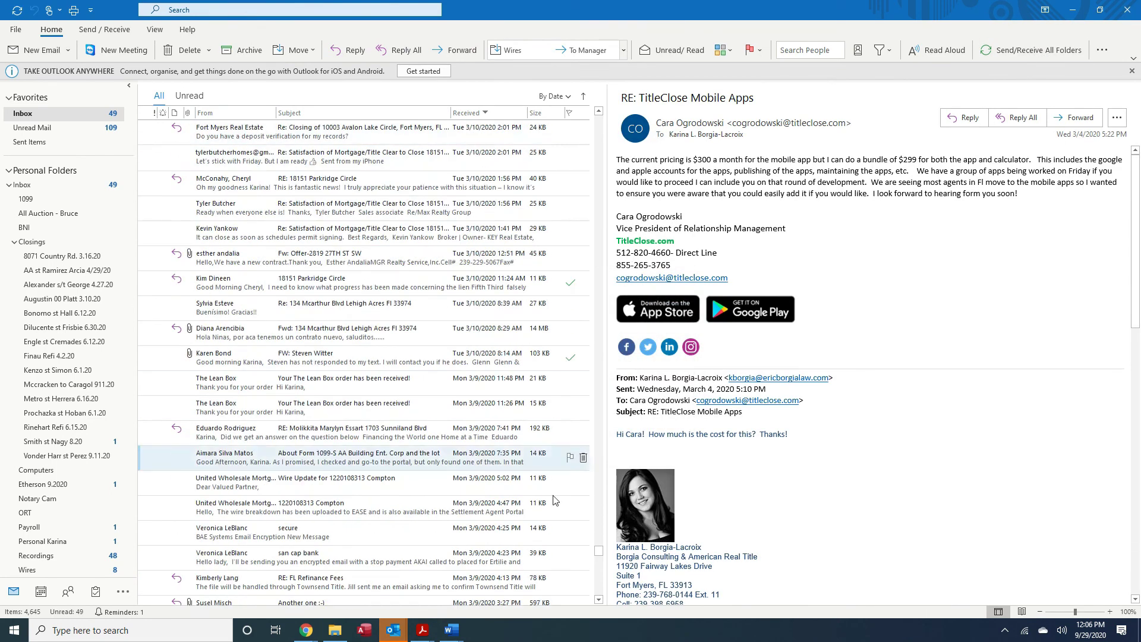
{"action": "left_click_drag", "start_coordinate": [598, 554], "coordinate": [598, 99]}
{"action": "left_click", "coordinate": [266, 142]}
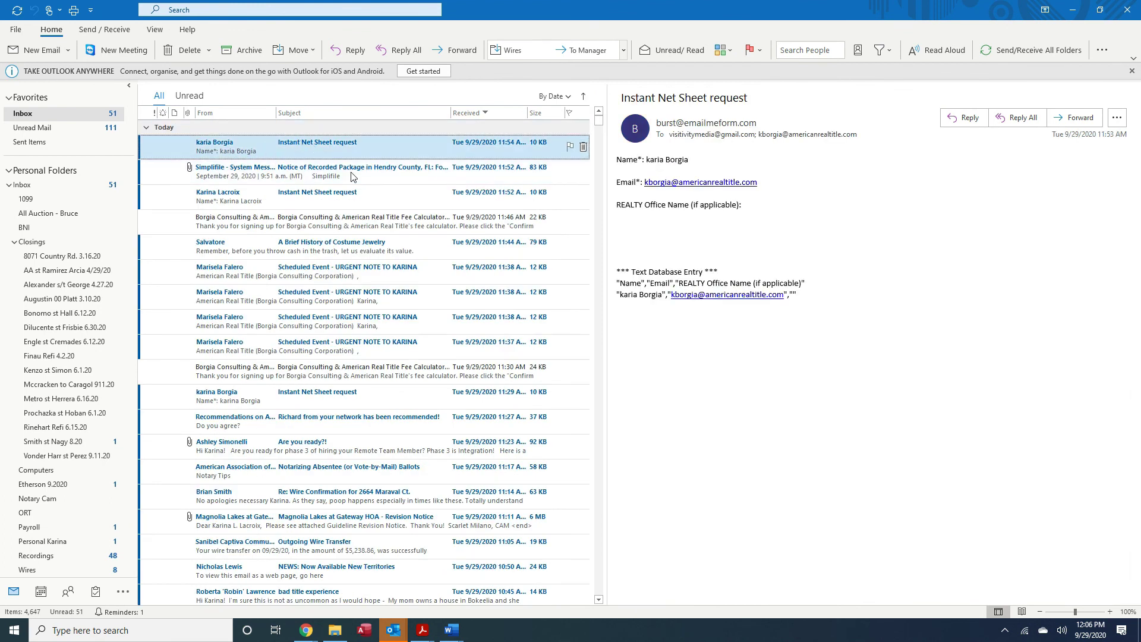
{"action": "left_click", "coordinate": [1047, 51]}
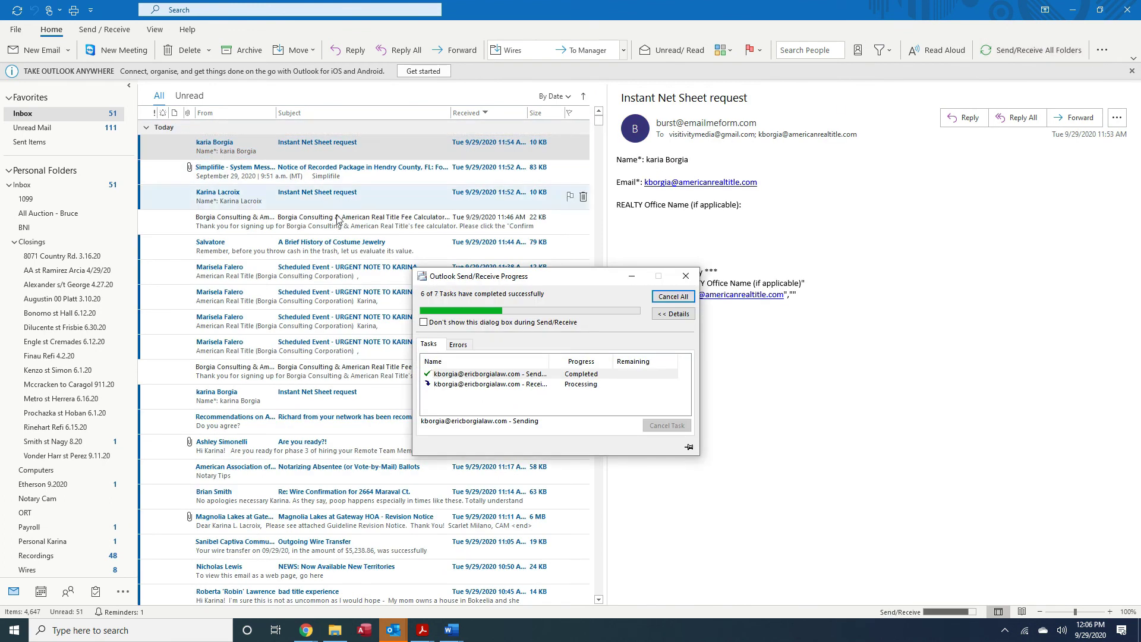
{"action": "key", "text": "alt+Tab"}
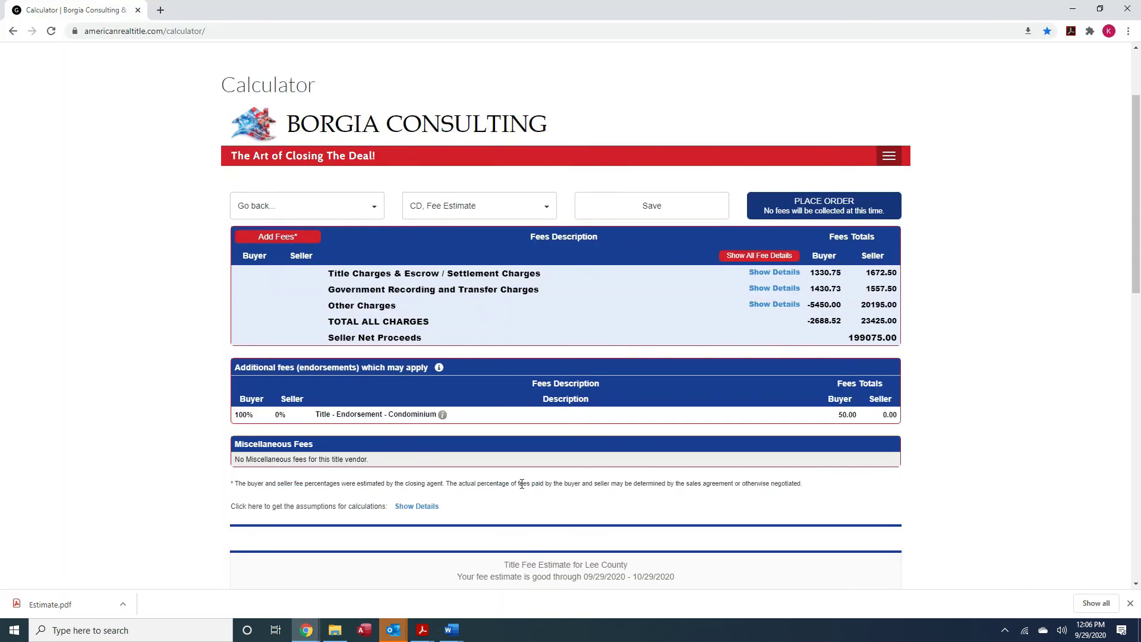